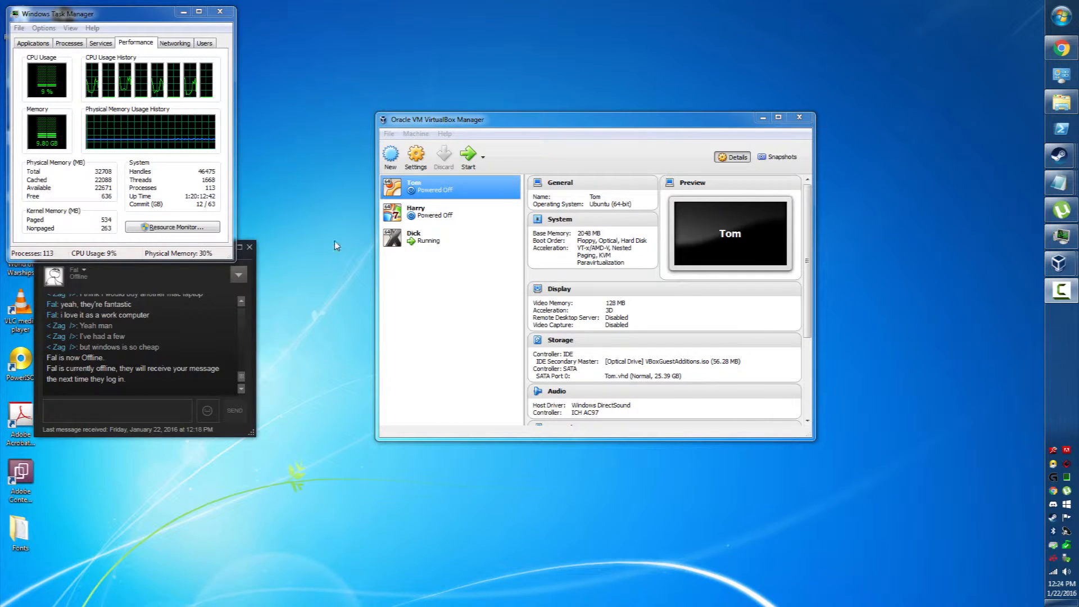
Create a virtual machine named Mac for Mac OS X 10.9 Mavericks (64-bit) with 4096 MB of memory and a new virtual hard disk.
click(386, 166)
text(Mac)
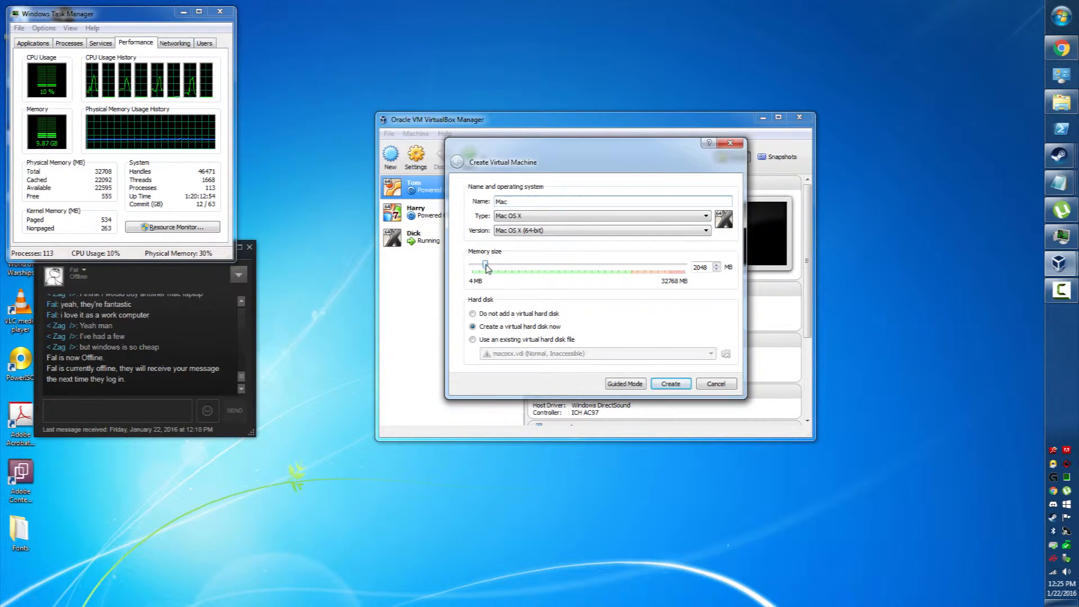
click(539, 230)
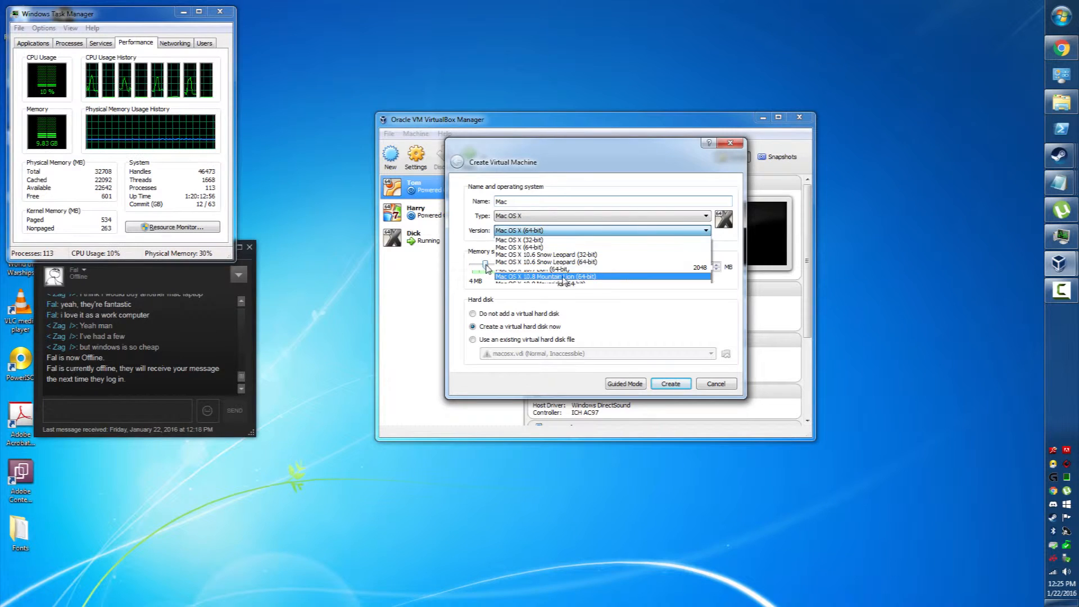
click(573, 284)
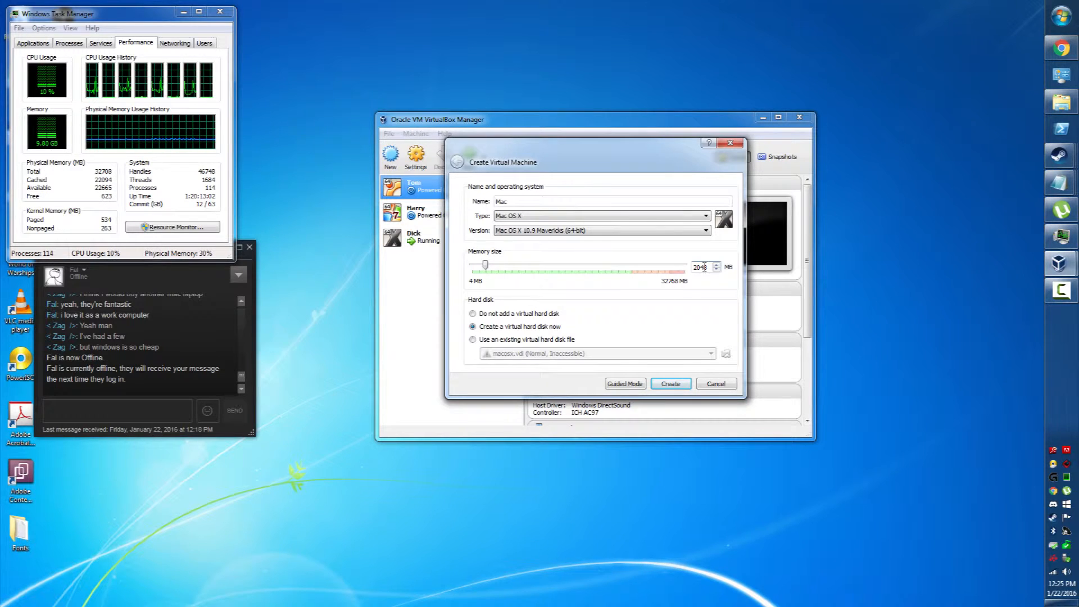
drag(709, 269, 682, 266)
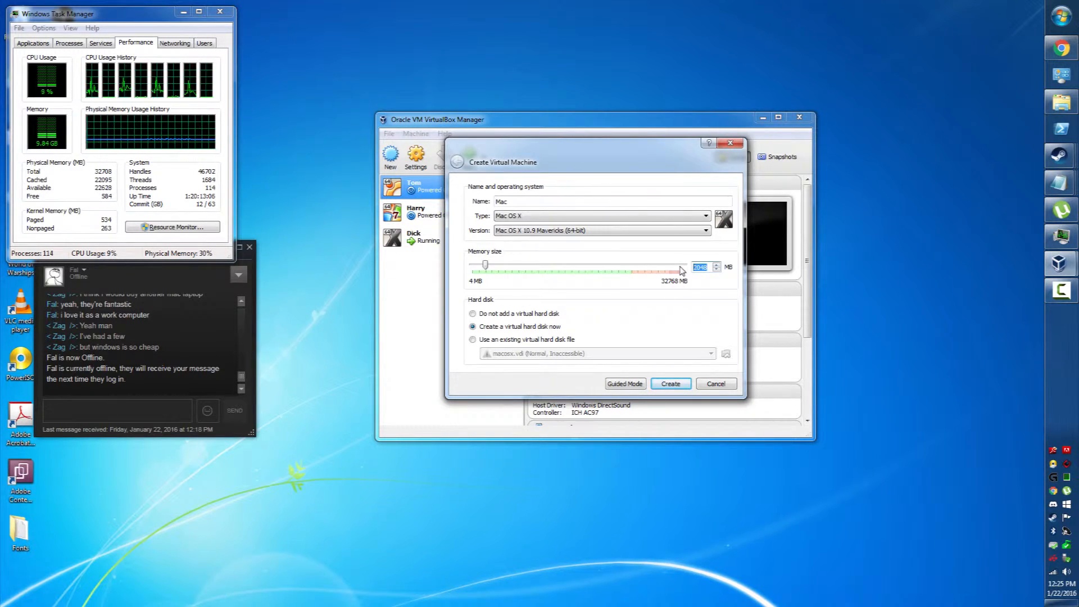
text(4096)
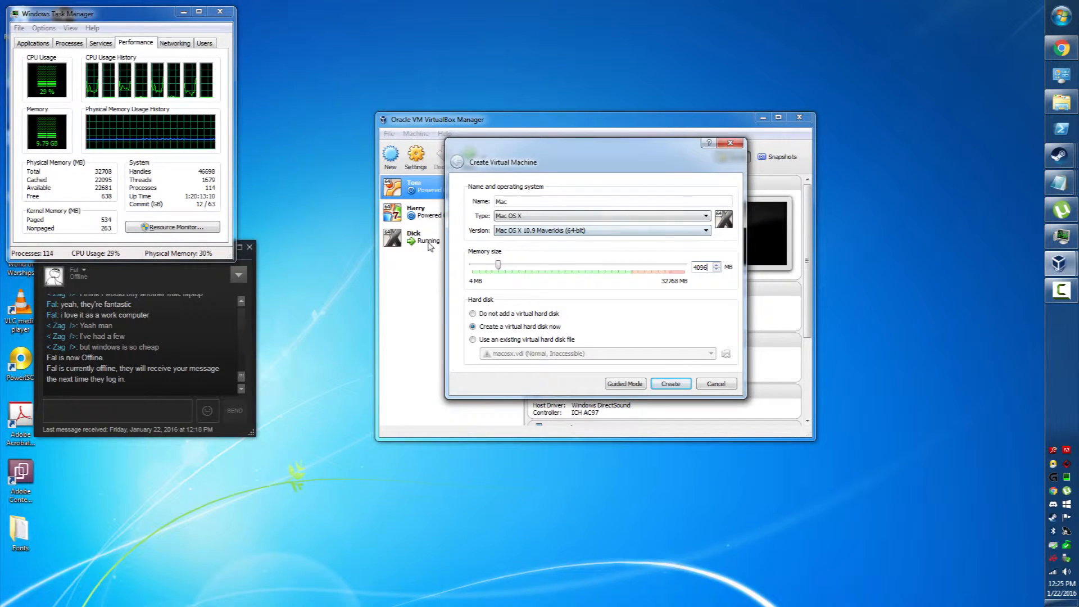
click(669, 383)
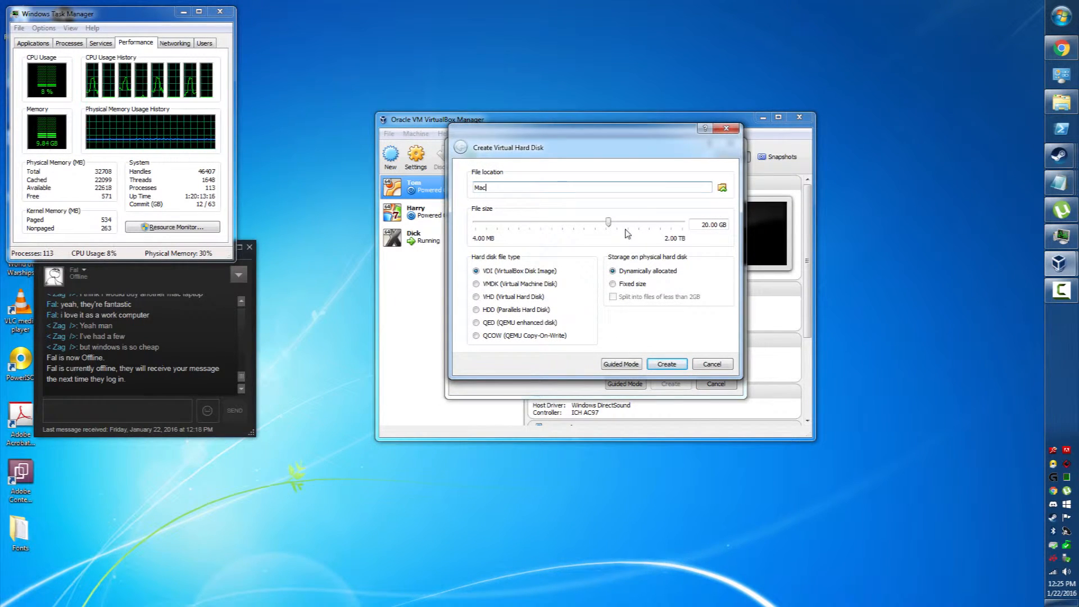
Create the machine's virtual hard disk as a dynamically allocated 40 GB VHD.
click(638, 224)
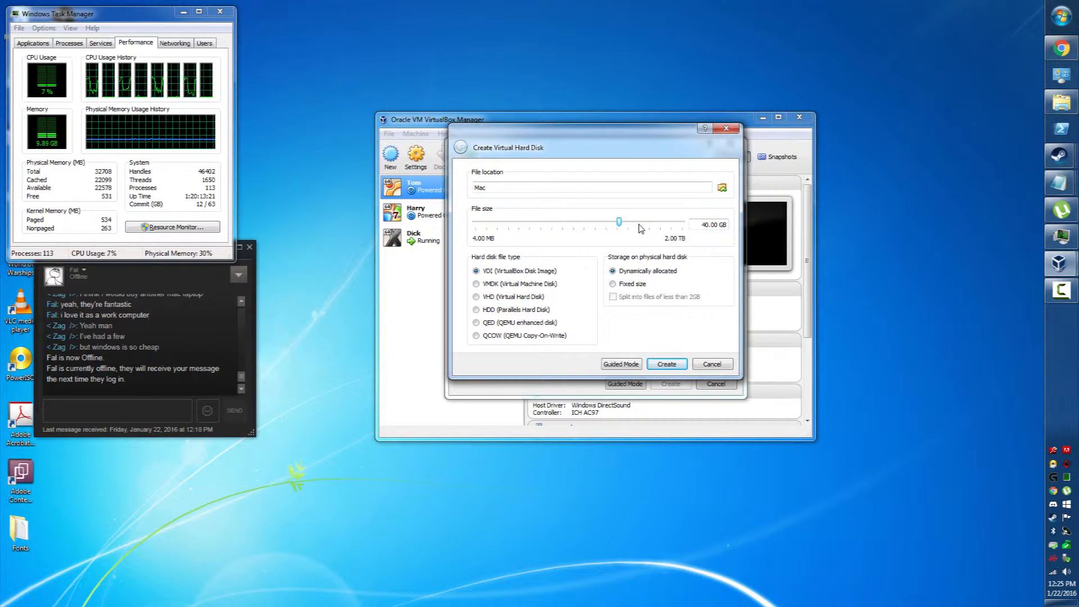
click(476, 298)
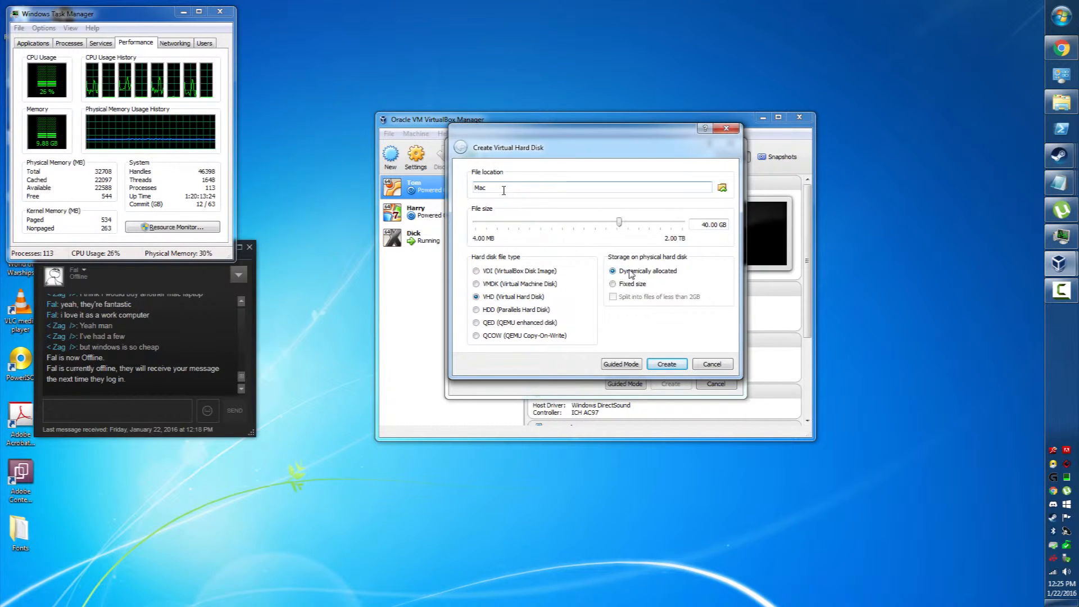
click(669, 363)
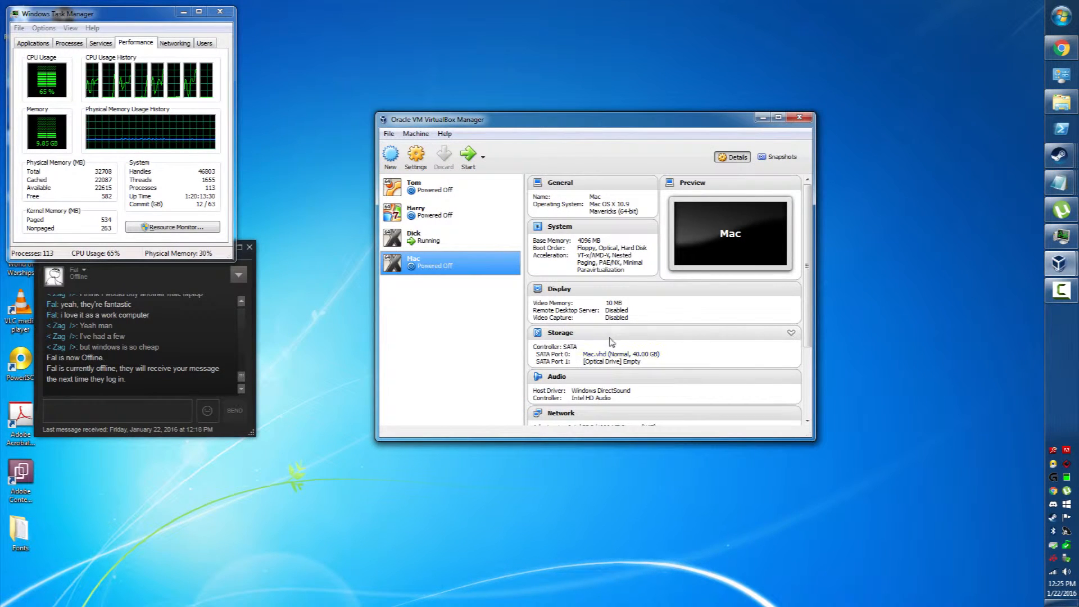
In the Mac machine's system settings, remove Floppy from the boot order and disable EFI.
right_click(467, 261)
click(475, 270)
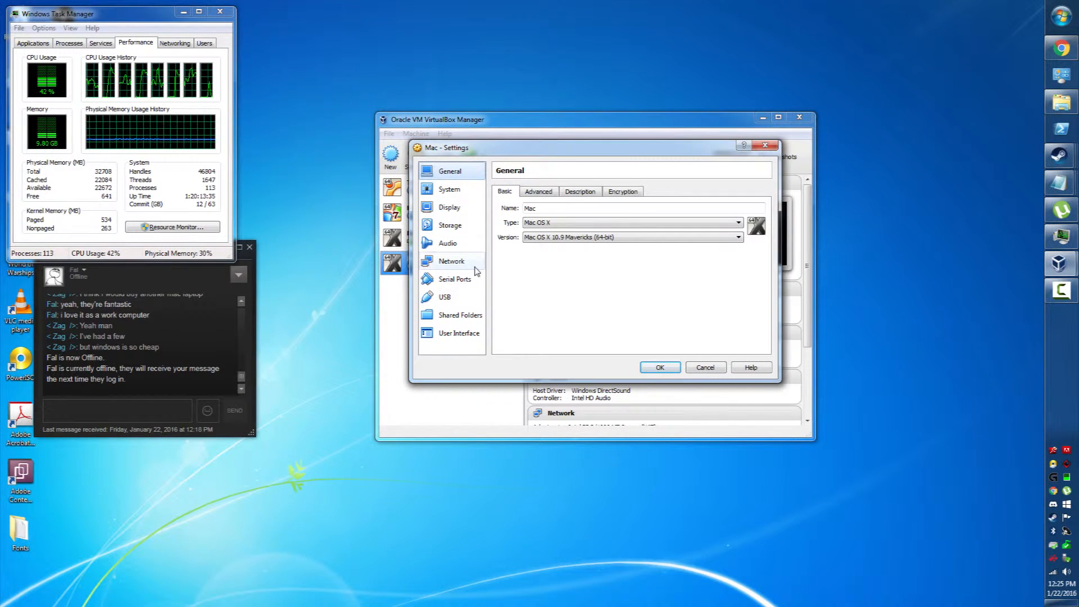
click(441, 190)
click(561, 233)
click(562, 243)
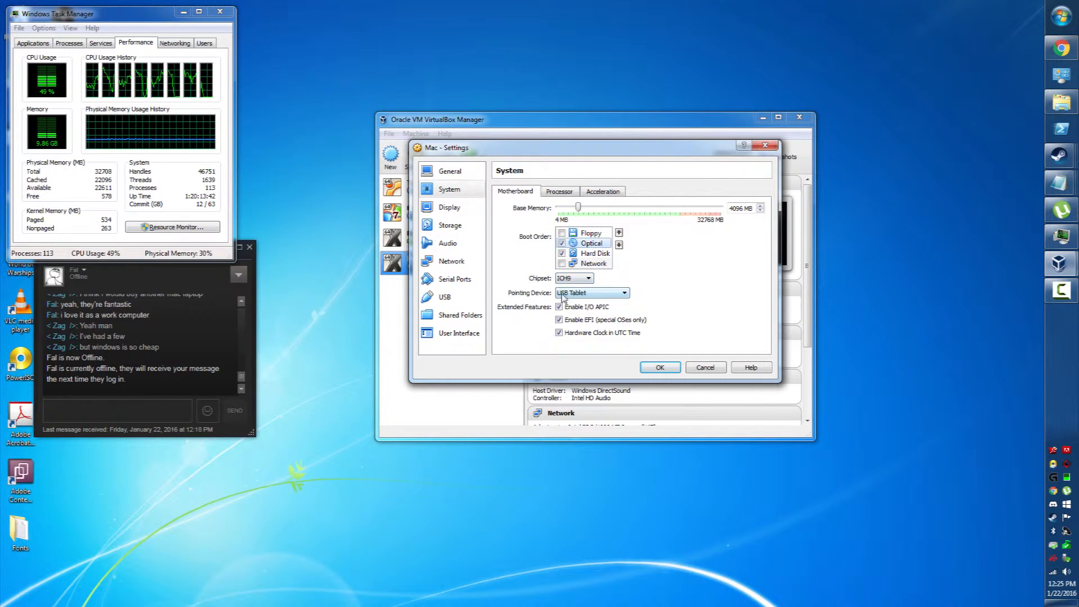
click(560, 320)
click(559, 319)
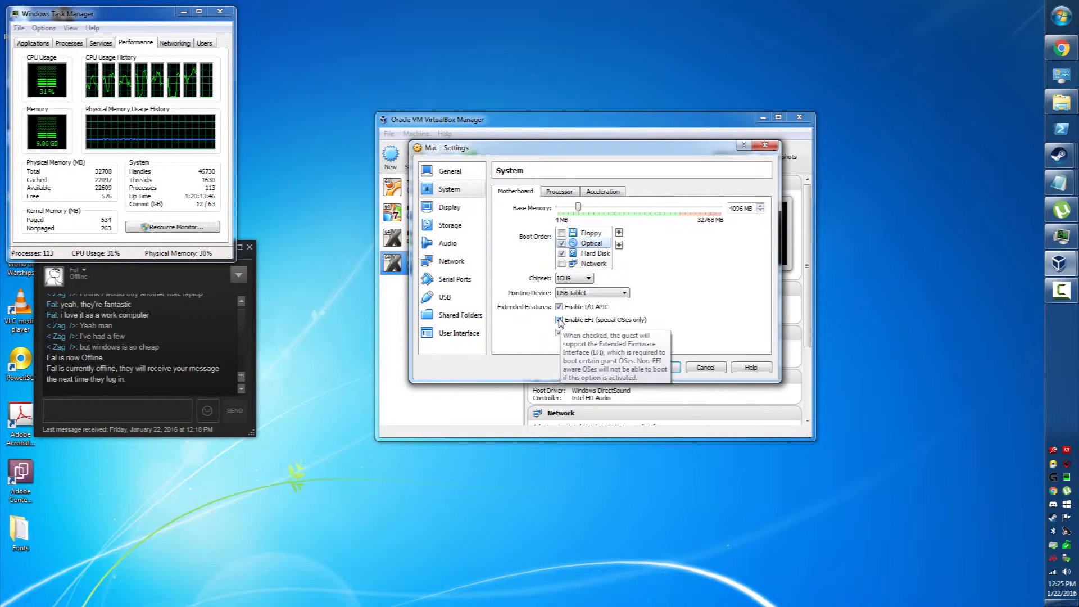
click(559, 320)
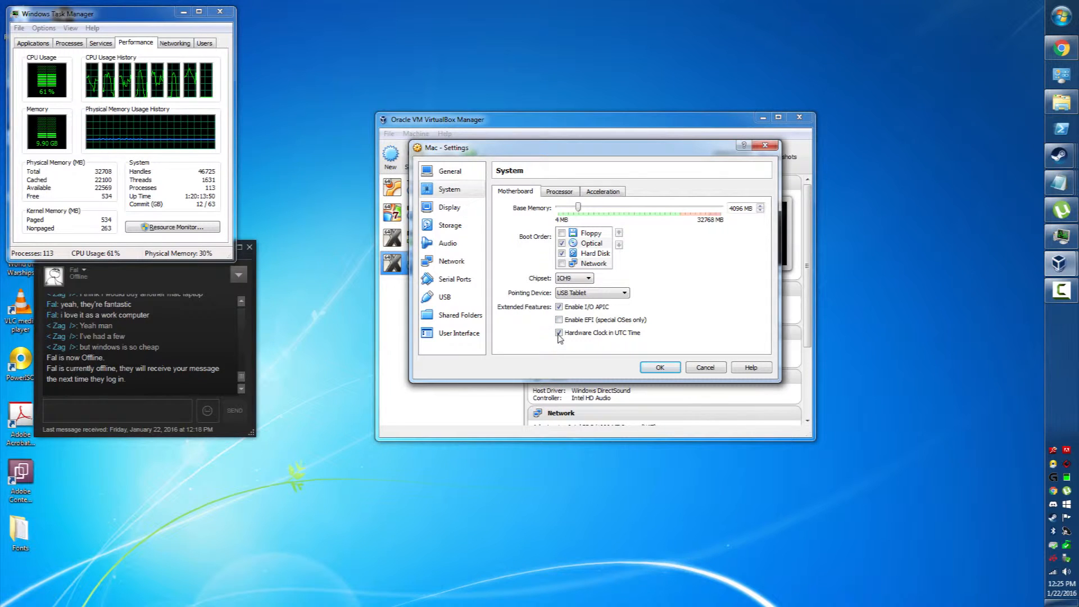
Allocate 4 processors to the Mac virtual machine.
click(559, 192)
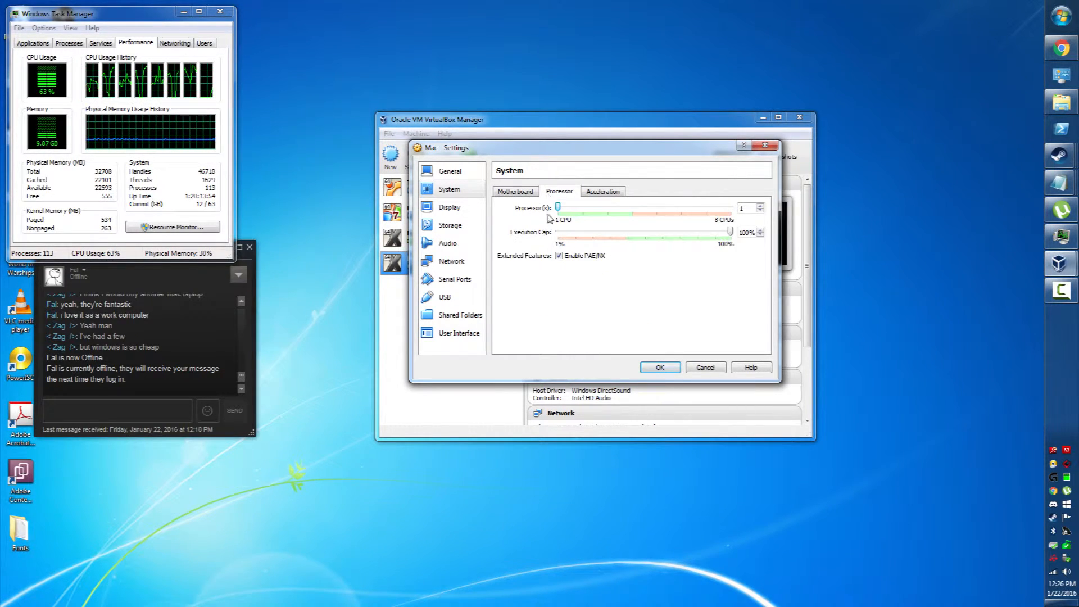
click(628, 211)
click(629, 211)
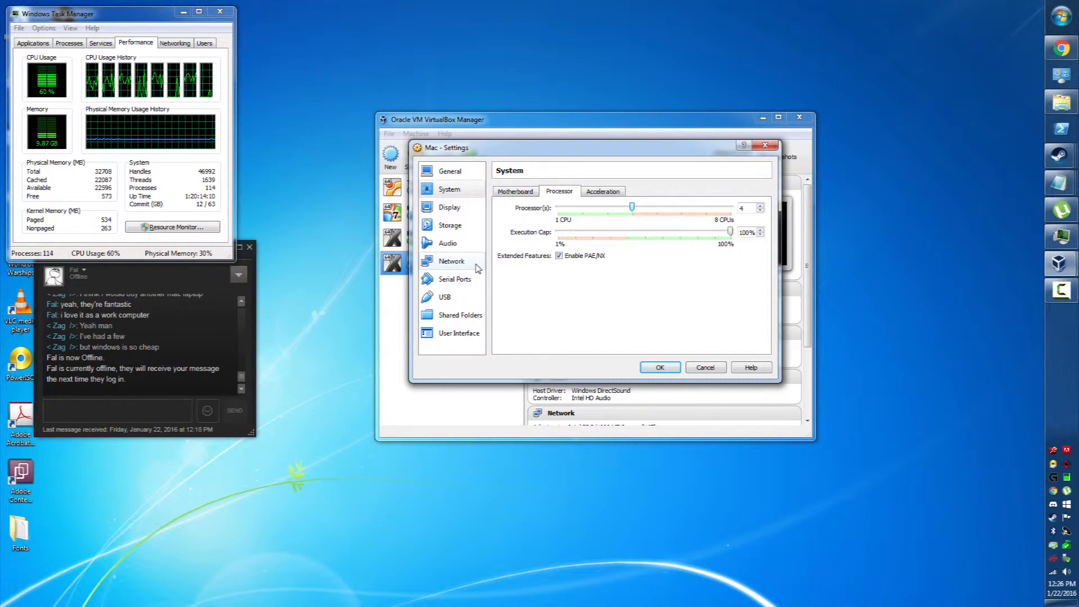
Set the Mac machine's video memory to 128 MB with 3D acceleration enabled, and save the settings.
click(449, 208)
drag(557, 208, 727, 209)
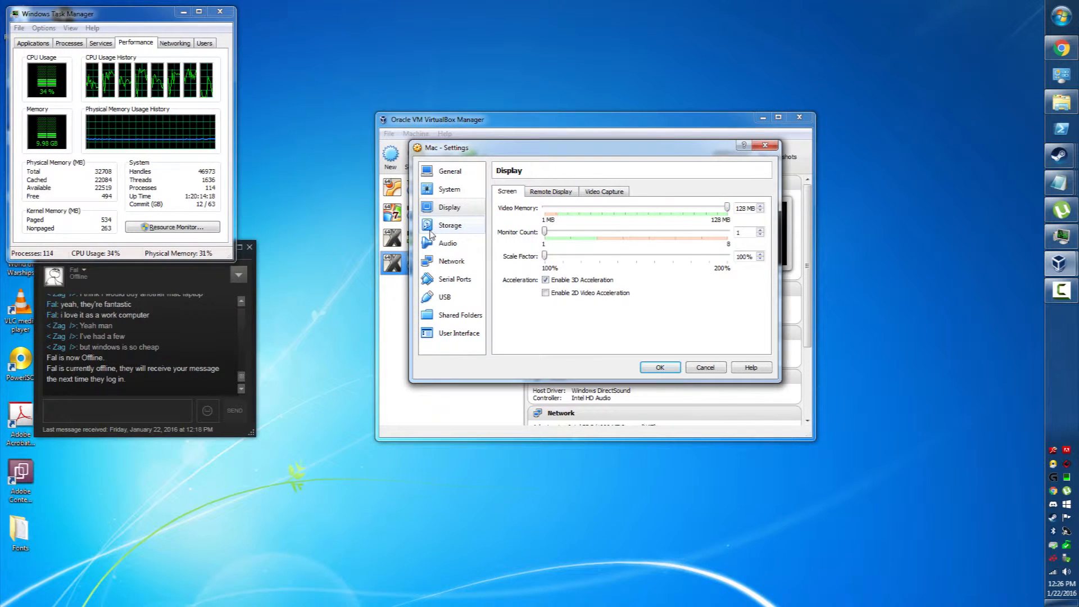
click(452, 225)
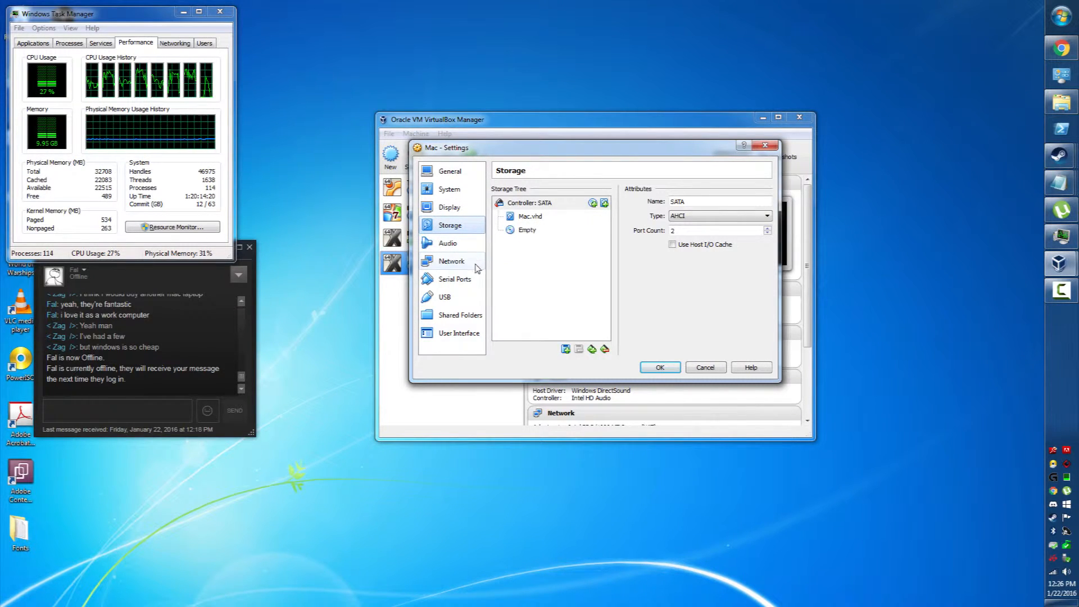
click(660, 368)
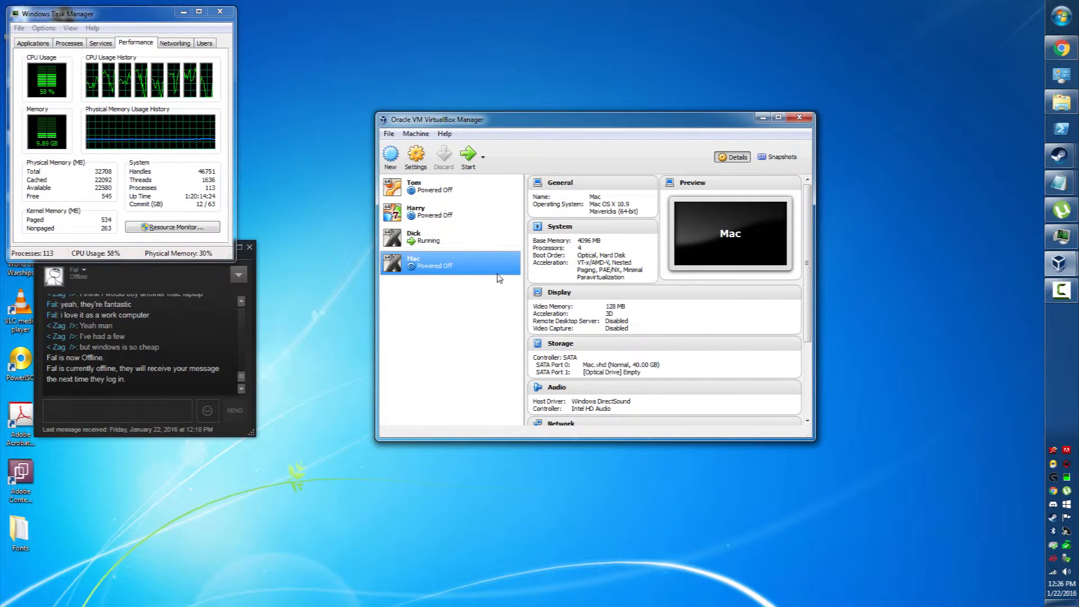
Mark the Mac machine's empty optical drive as Live CD/DVD and load OSX-Mavericks.iso into it.
click(565, 343)
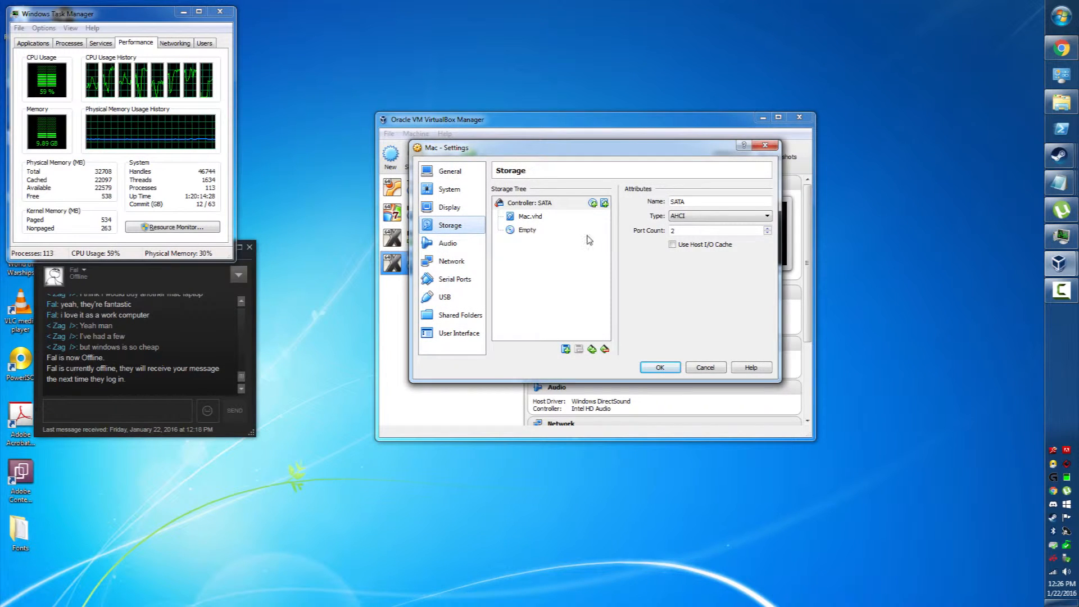
click(548, 231)
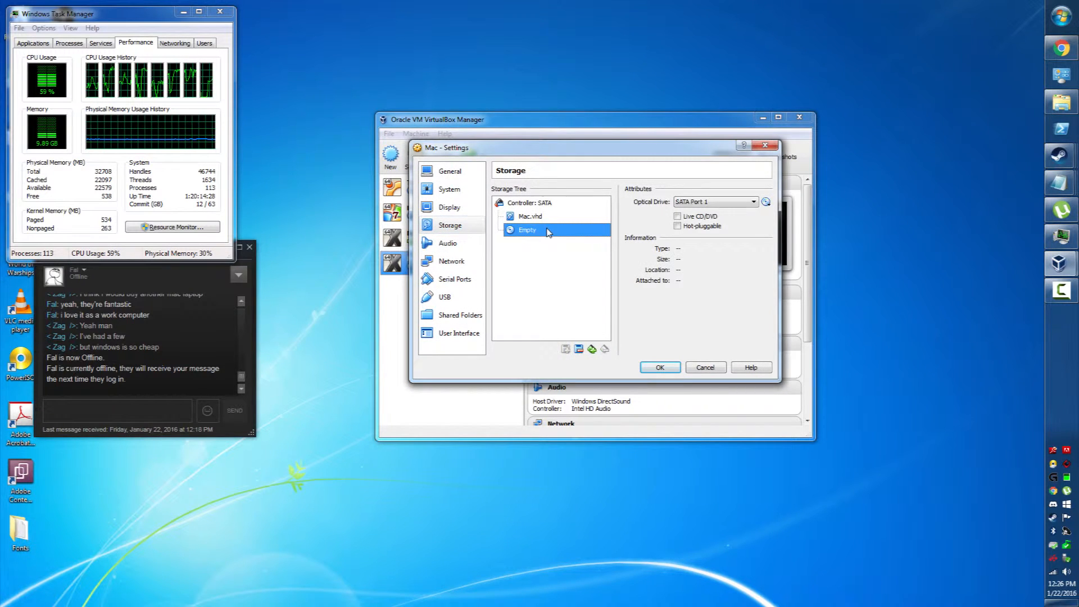
click(685, 218)
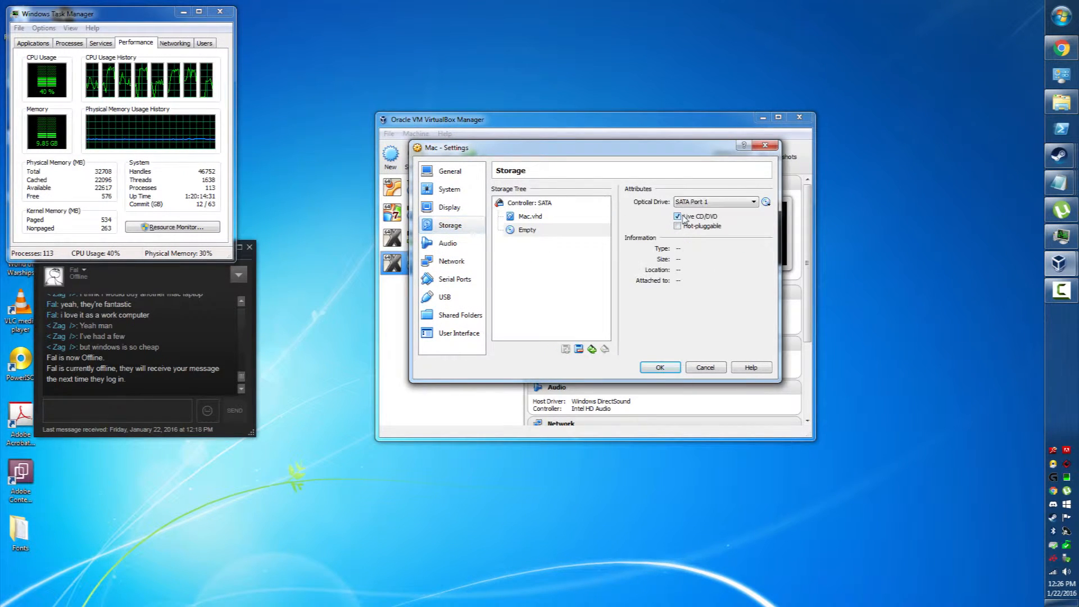
click(661, 368)
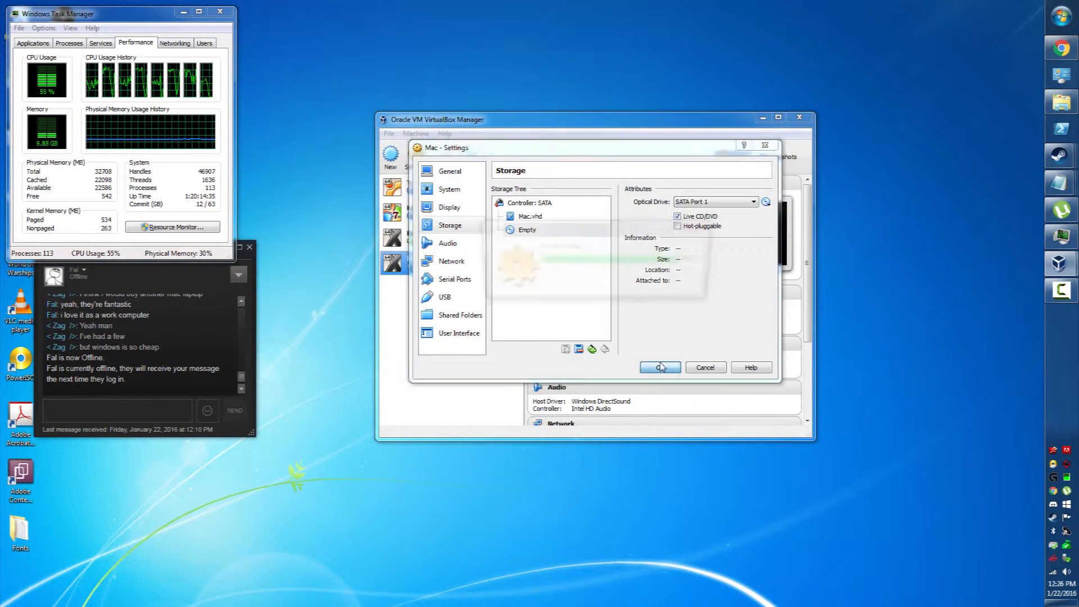
click(630, 373)
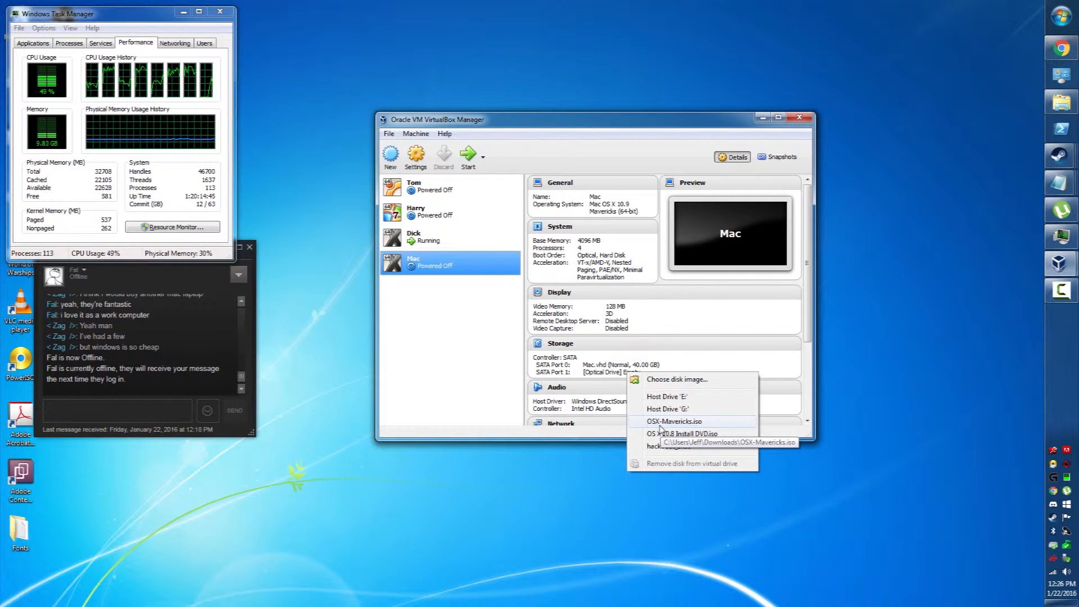
click(660, 422)
Start the Mac virtual machine and boot from the OSX-Mavericks volume with no startup options.
scroll(615, 405, down, 3)
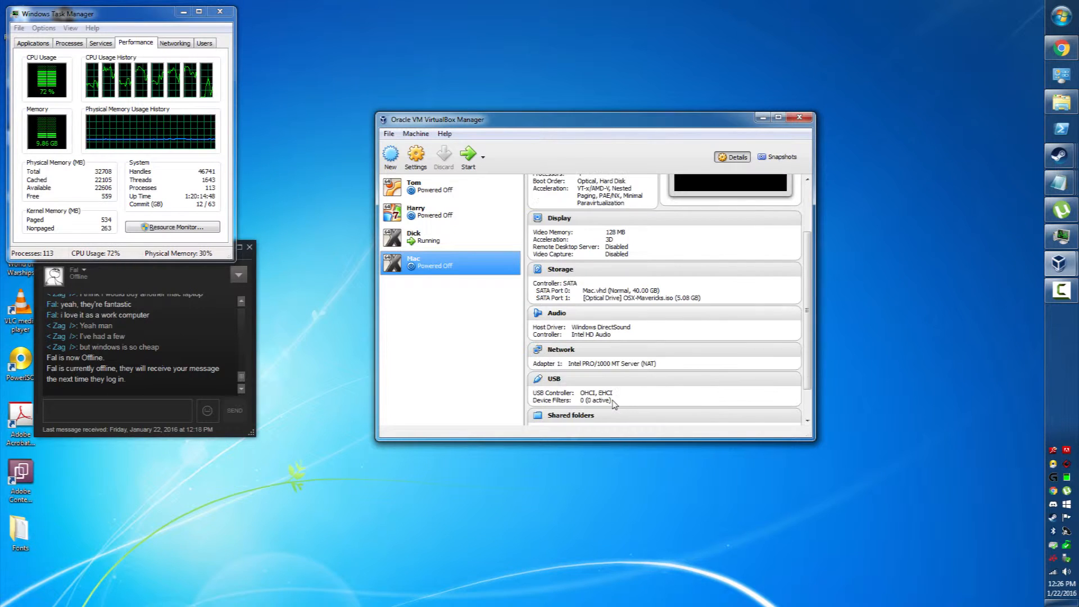
click(438, 270)
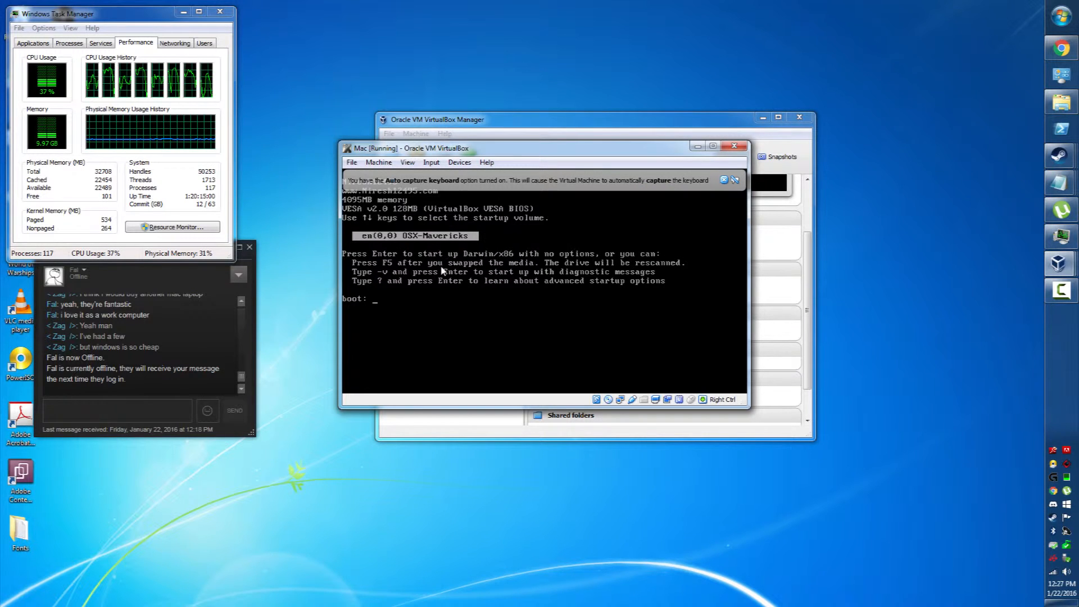
key(Return)
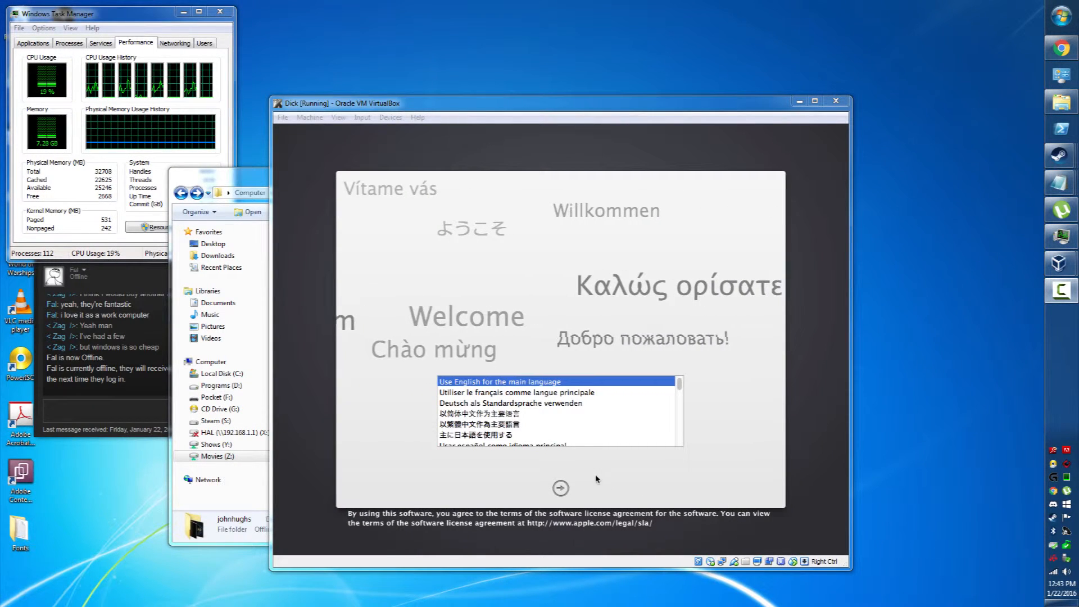
Choose English as the installer's main language, continue with the OS X installation and agree to the license terms.
click(558, 488)
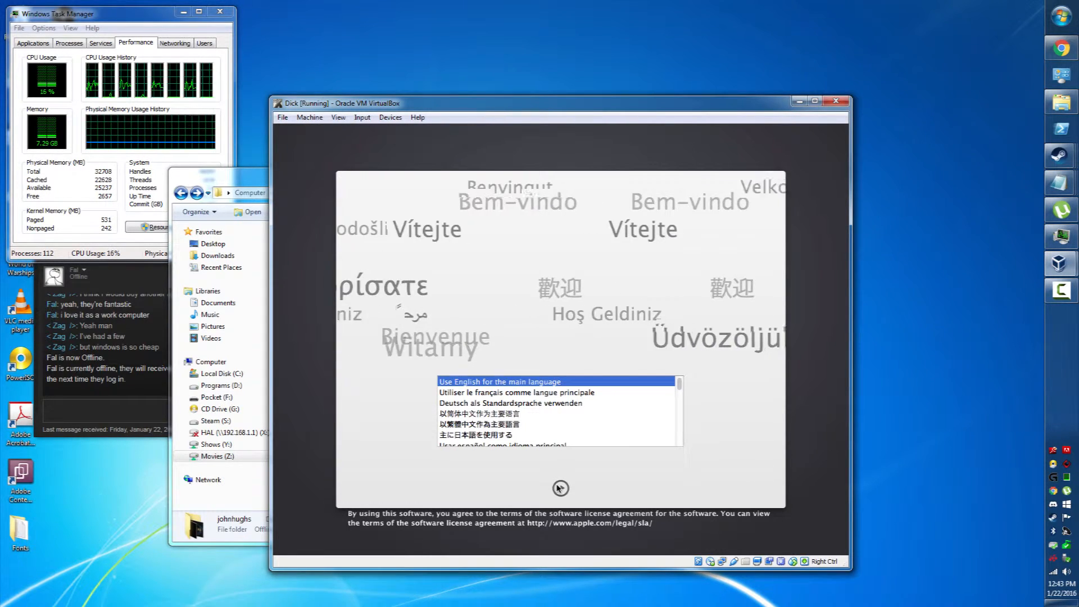
click(560, 488)
click(588, 483)
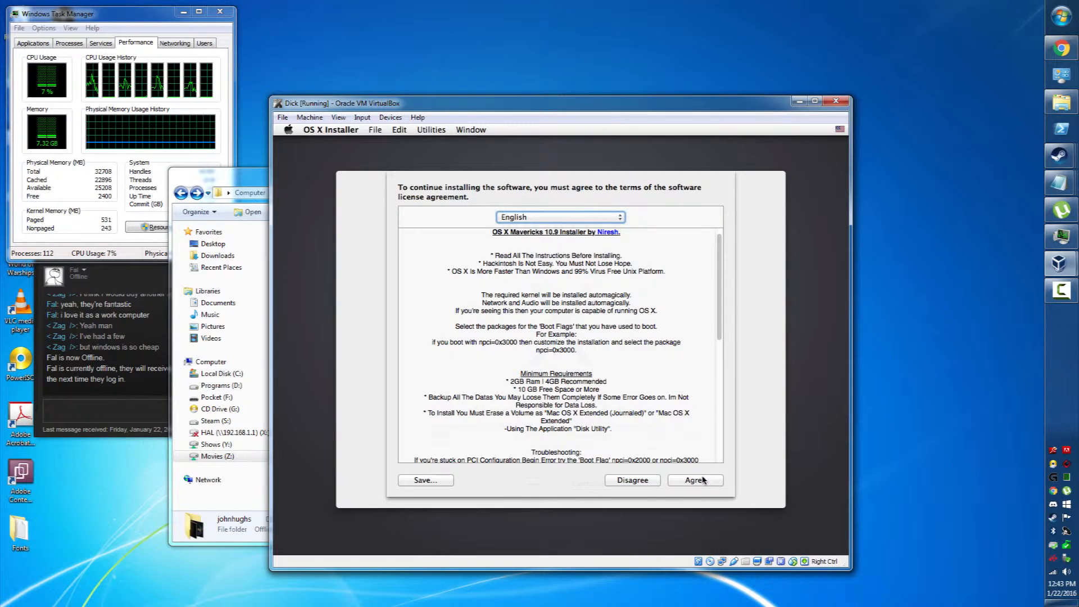
click(703, 479)
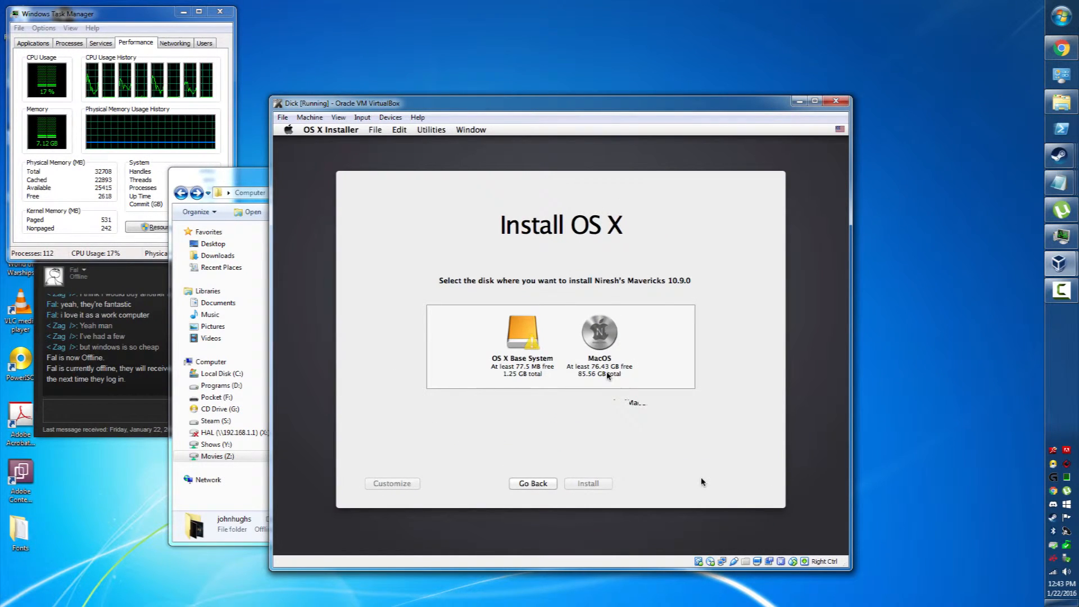
Select the MacOS disk as the installation target and open Disk Utility.
click(593, 351)
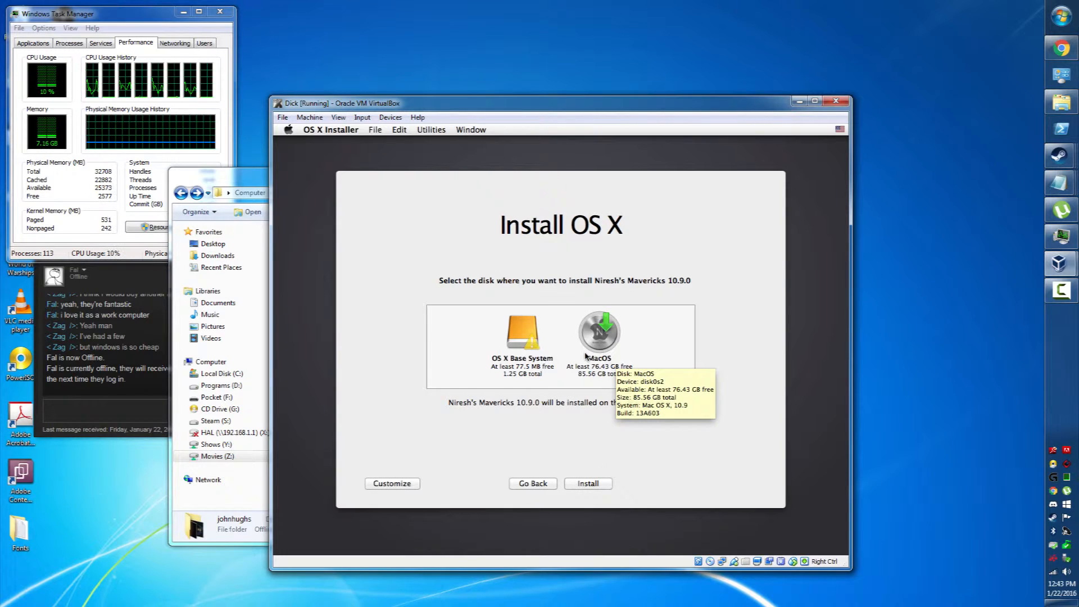
click(431, 132)
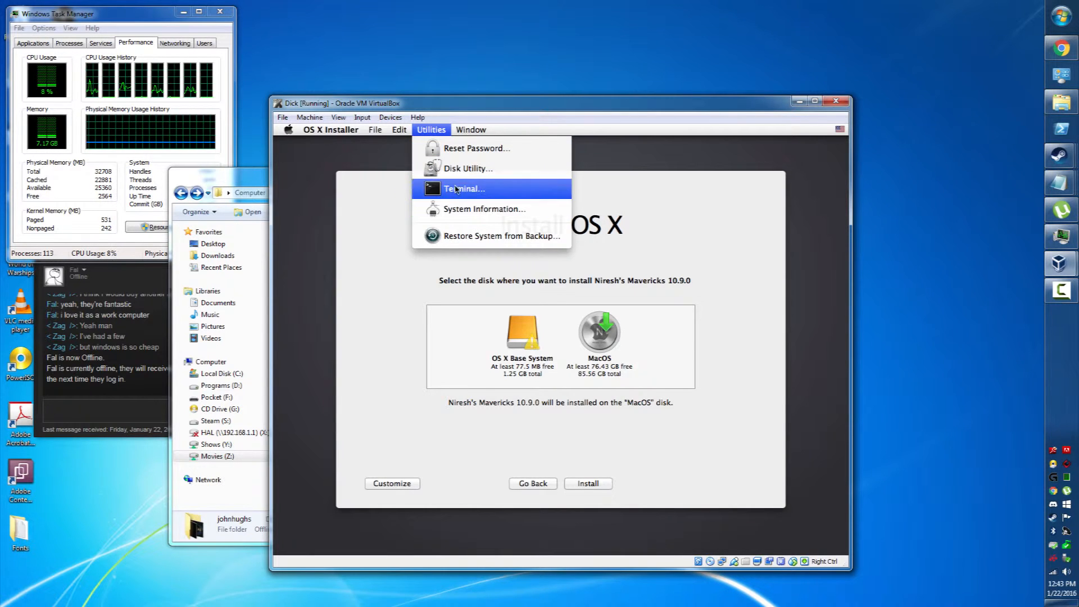
click(459, 168)
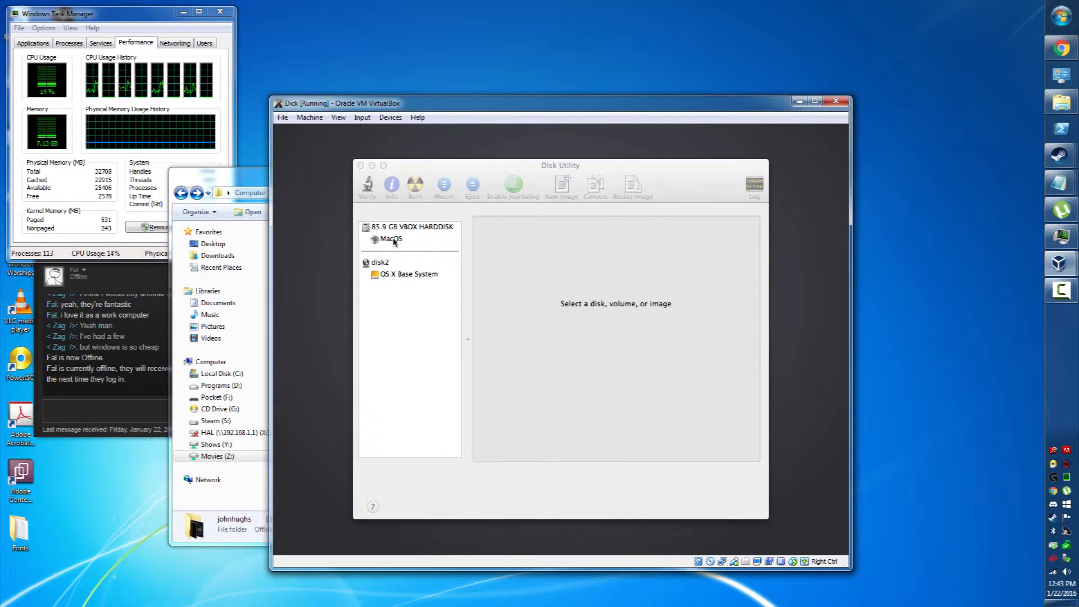
Erase the 85.9 GB VBOX HARDDISK as Mac OS Extended (Journaled) with the volume name MacOS.
click(393, 230)
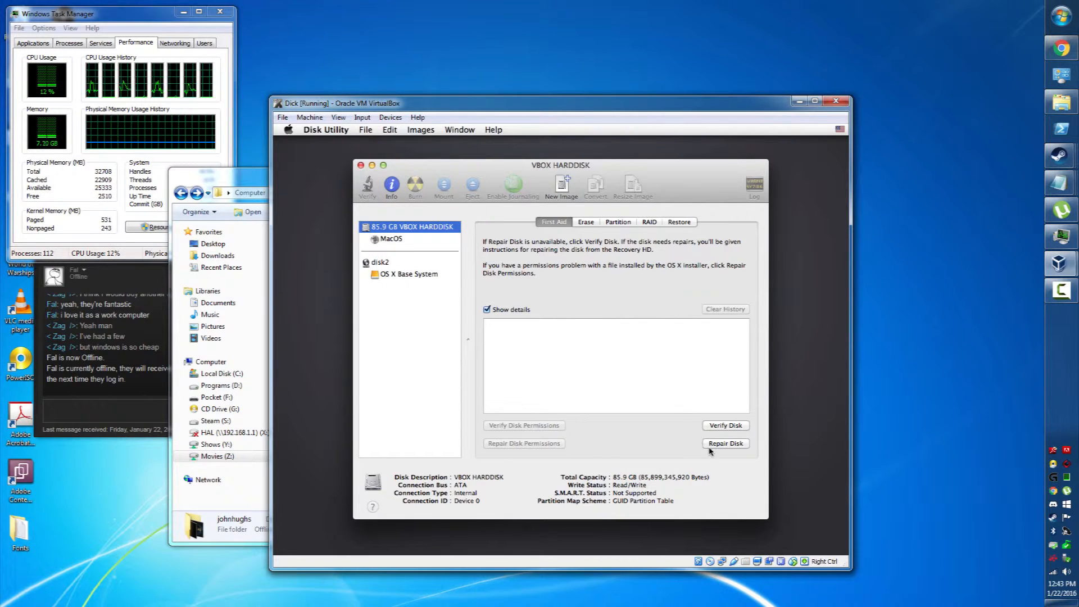
click(586, 223)
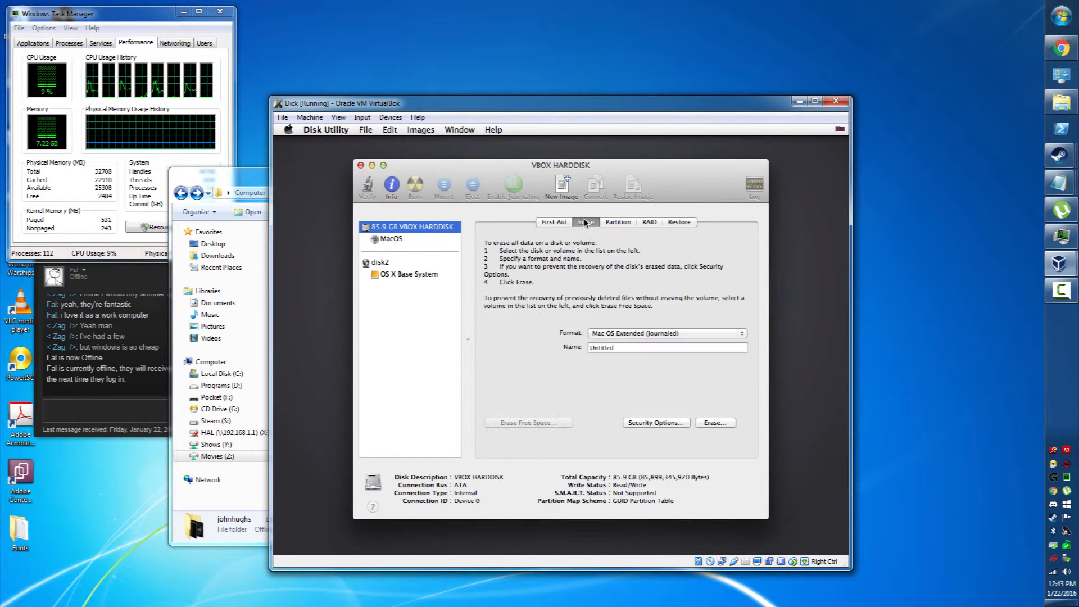
click(642, 348)
key(BackSpace)
key(BackSpace)
key(BackSpace)
key(BackSpace)
key(BackSpace)
key(BackSpace)
key(BackSpace)
key(BackSpace)
text(Mac)
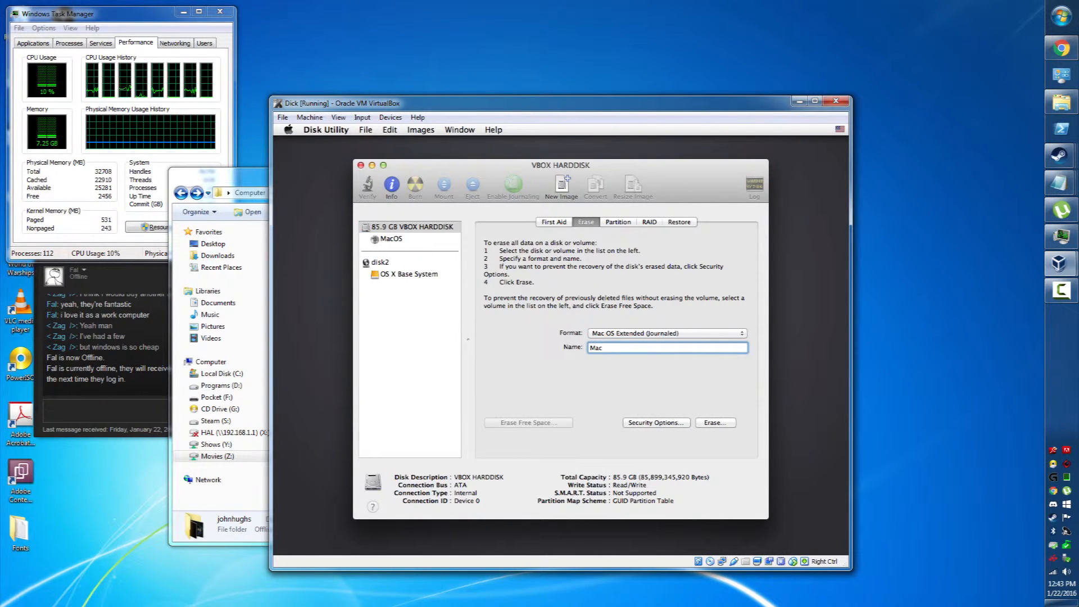
text(OS)
click(714, 423)
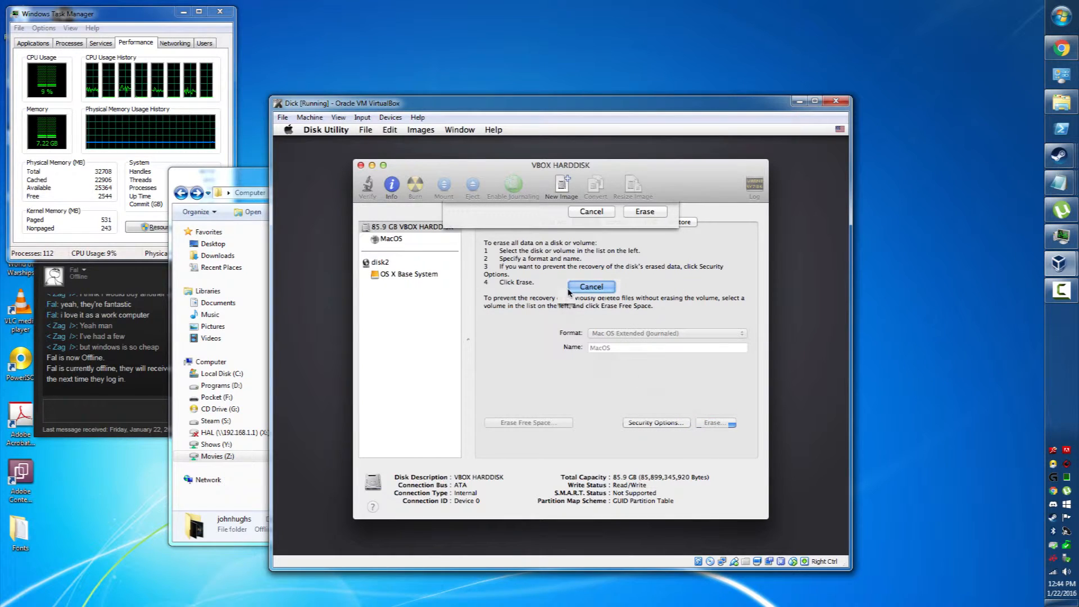
click(644, 286)
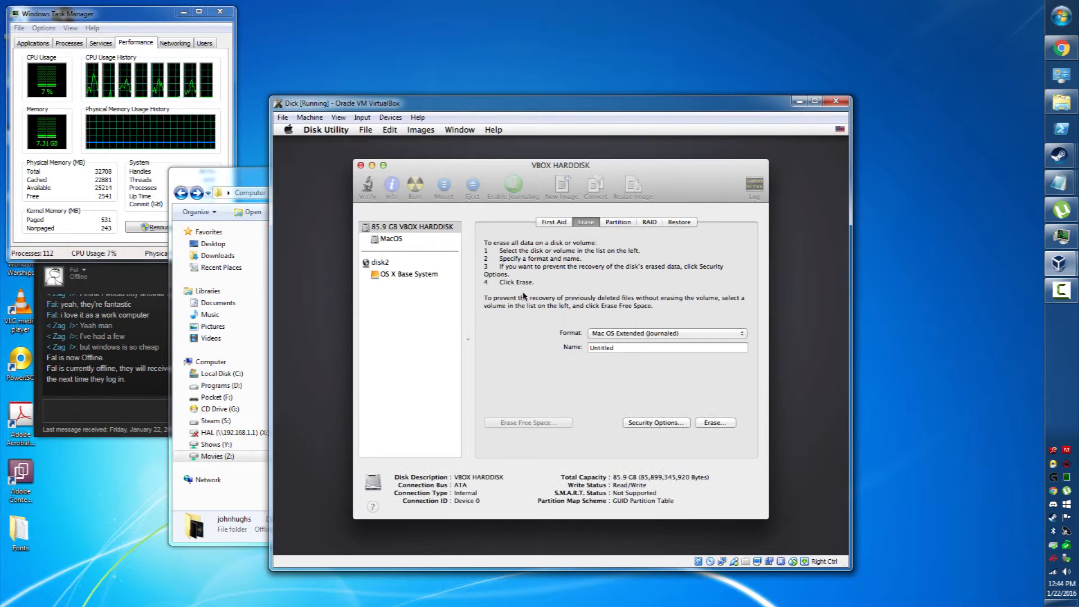
Close Disk Utility and start installing OS X on the MacOS disk.
click(360, 166)
click(590, 363)
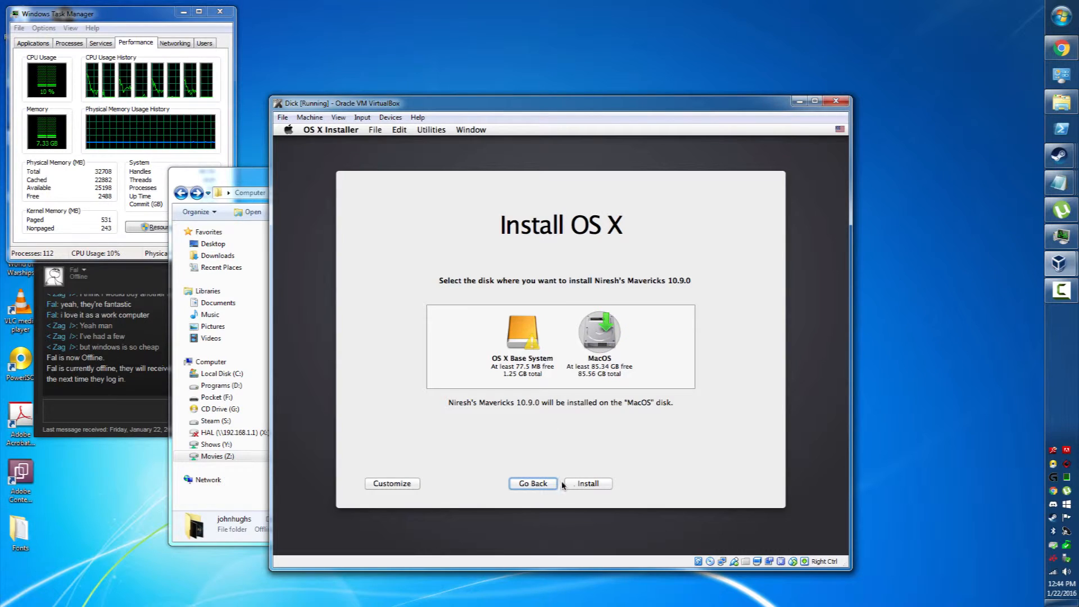
click(584, 483)
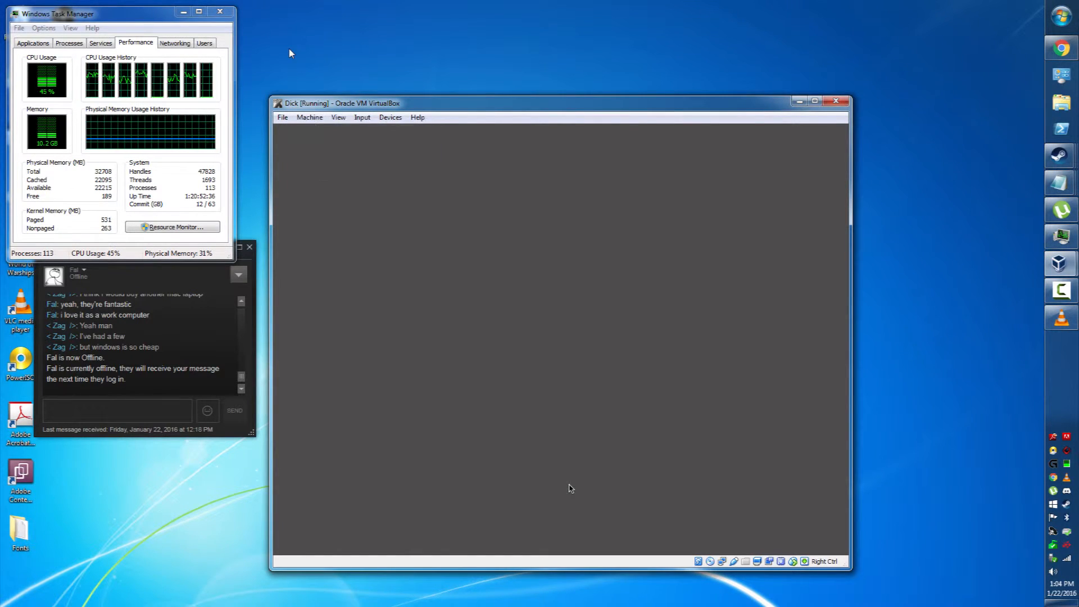
Reset the virtual machine and boot from the MacOS volume with no startup options.
click(309, 117)
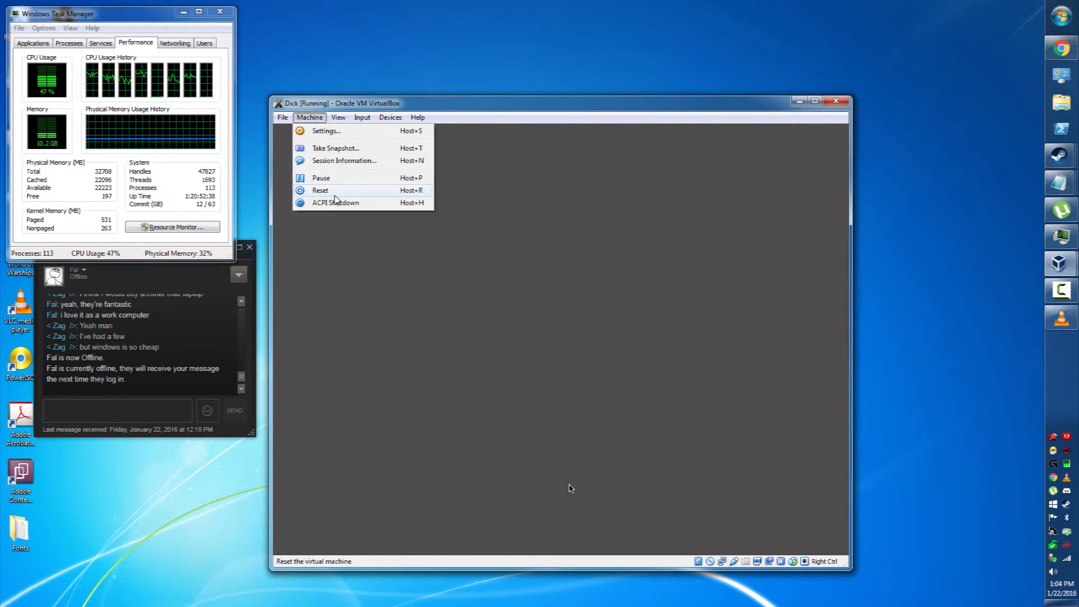
click(320, 190)
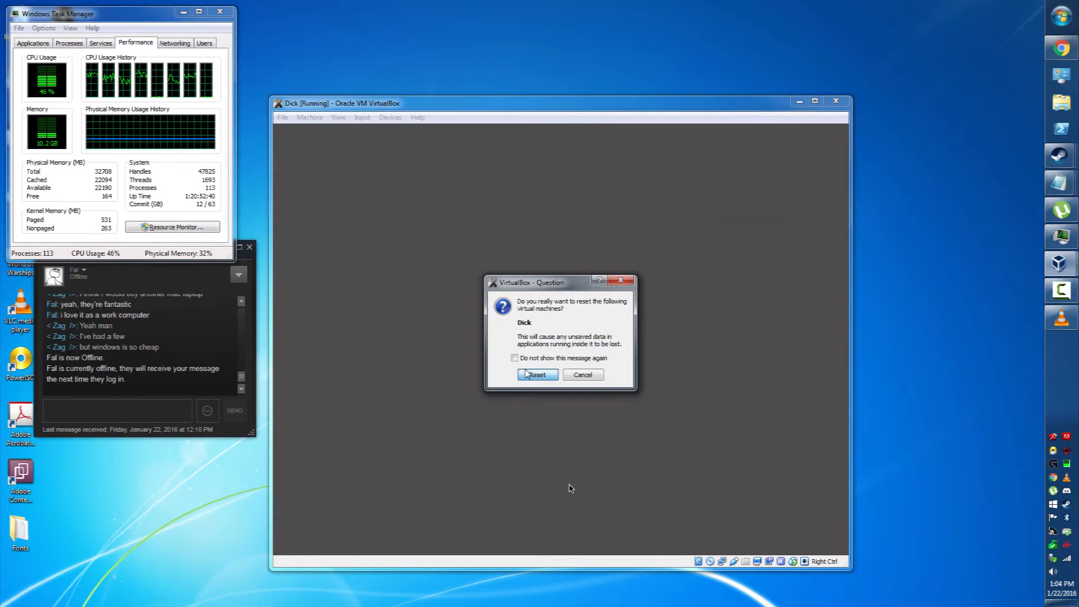
click(527, 374)
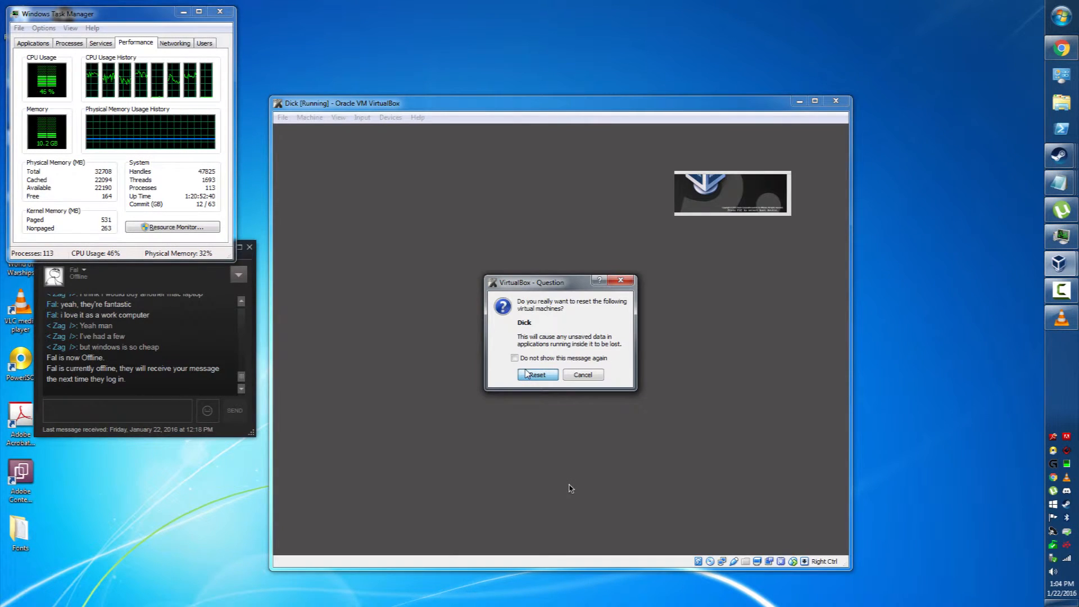
key(Return)
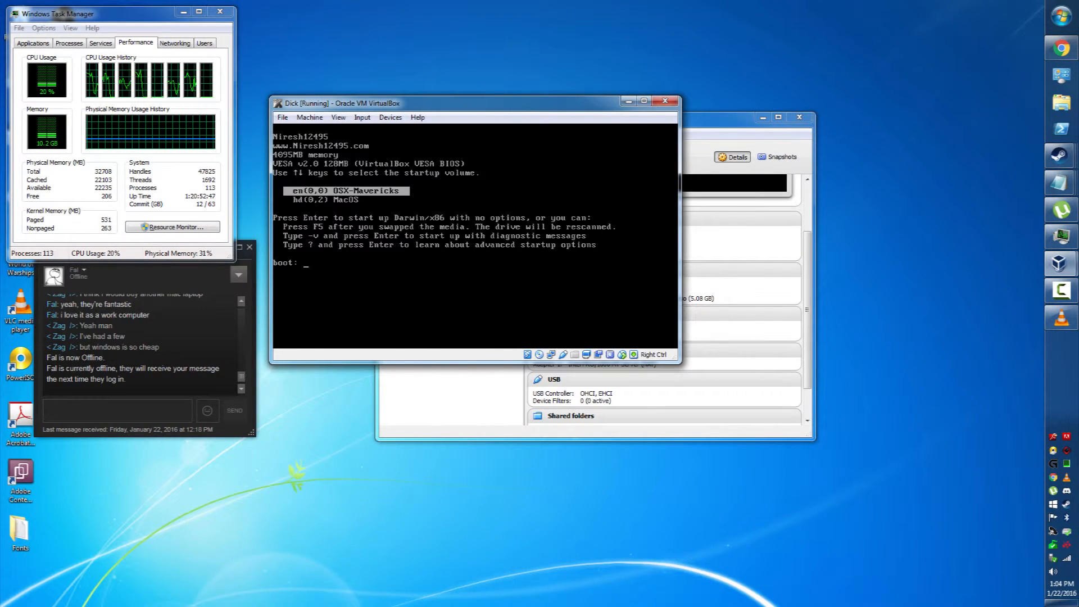
key(Down)
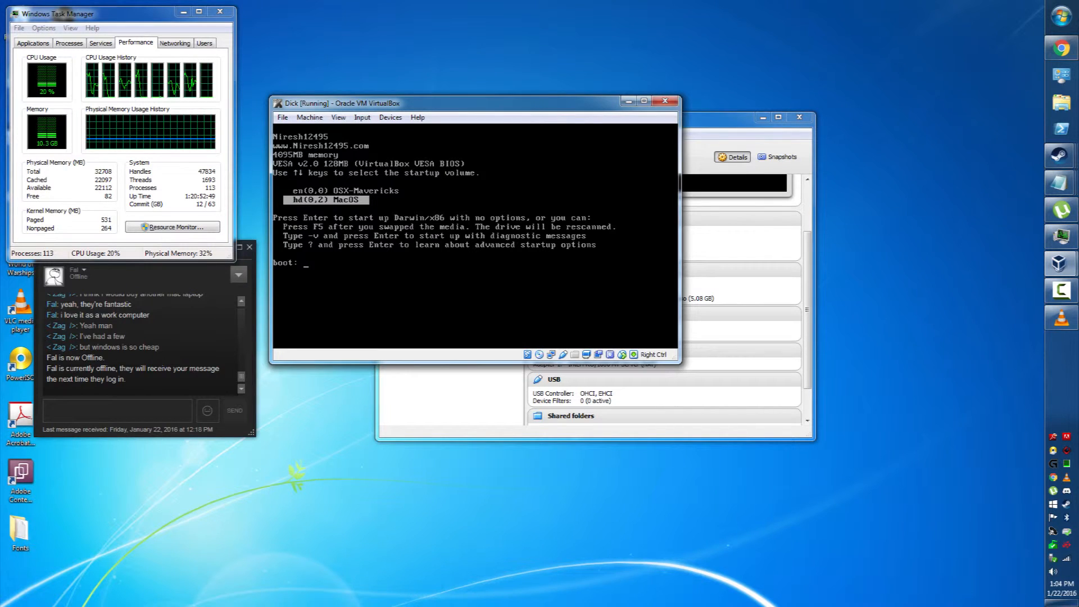
key(Return)
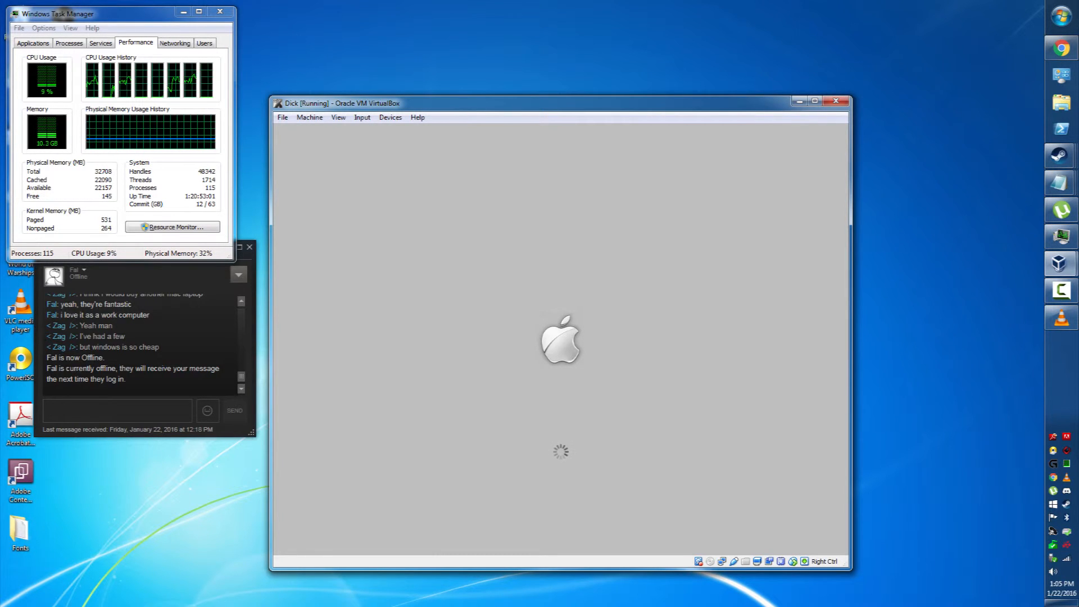
key(F9)
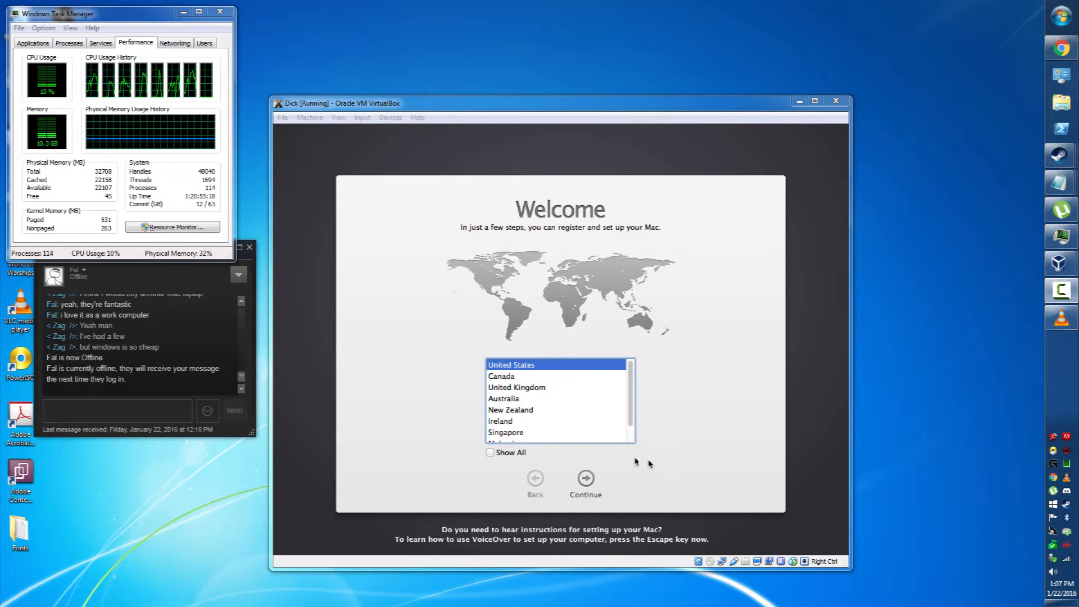
Set the Mac's country to Canada and accept the U.S. keyboard layout.
click(496, 376)
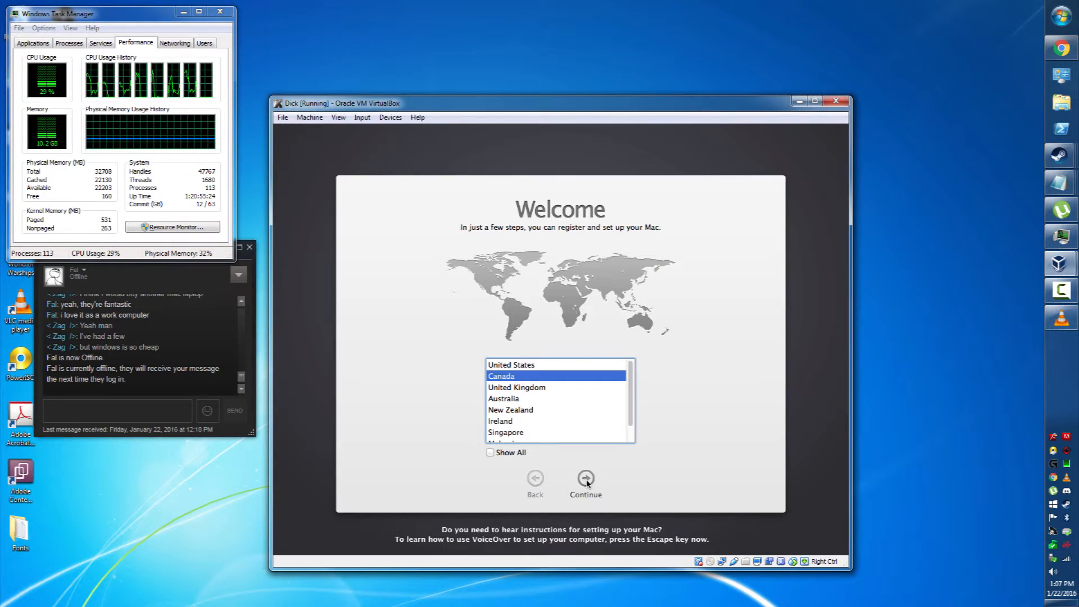
click(585, 479)
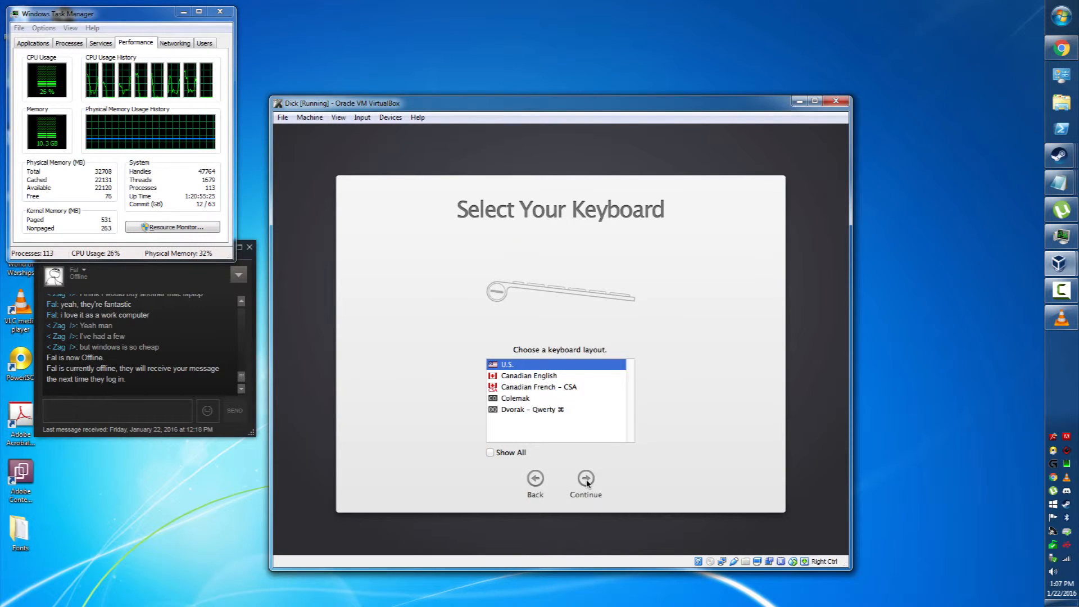
click(585, 478)
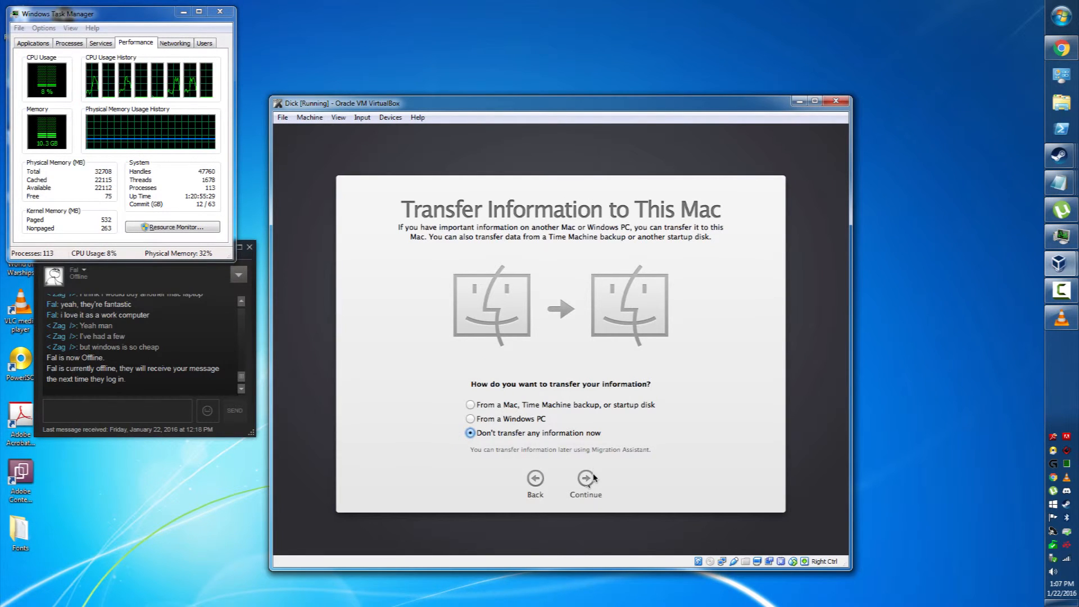
Continue the setup without transferring any information and skip signing in with an Apple ID.
click(584, 479)
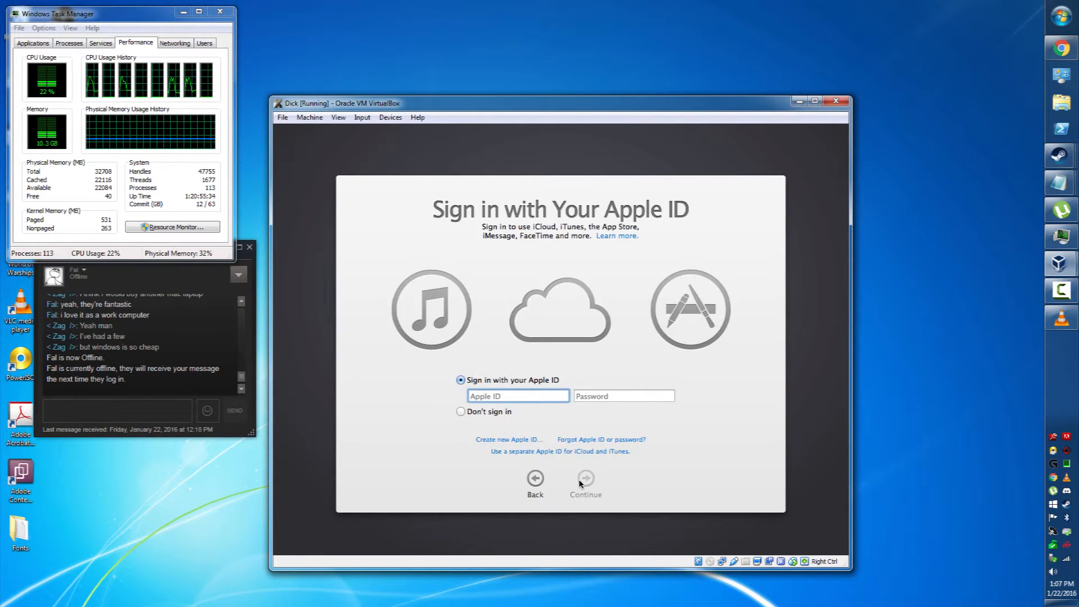
click(495, 413)
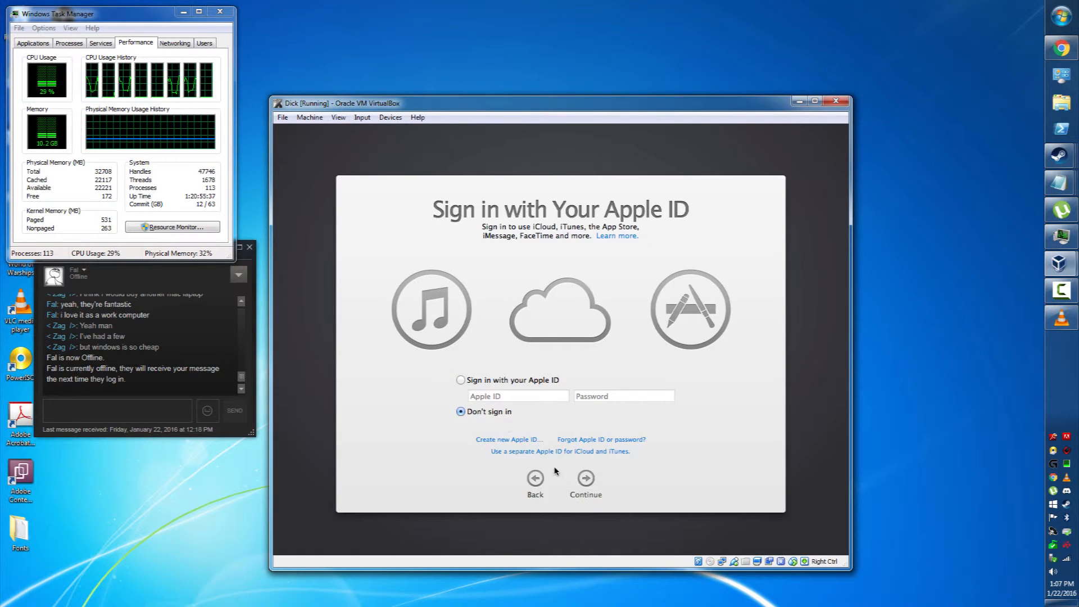
click(586, 478)
click(644, 235)
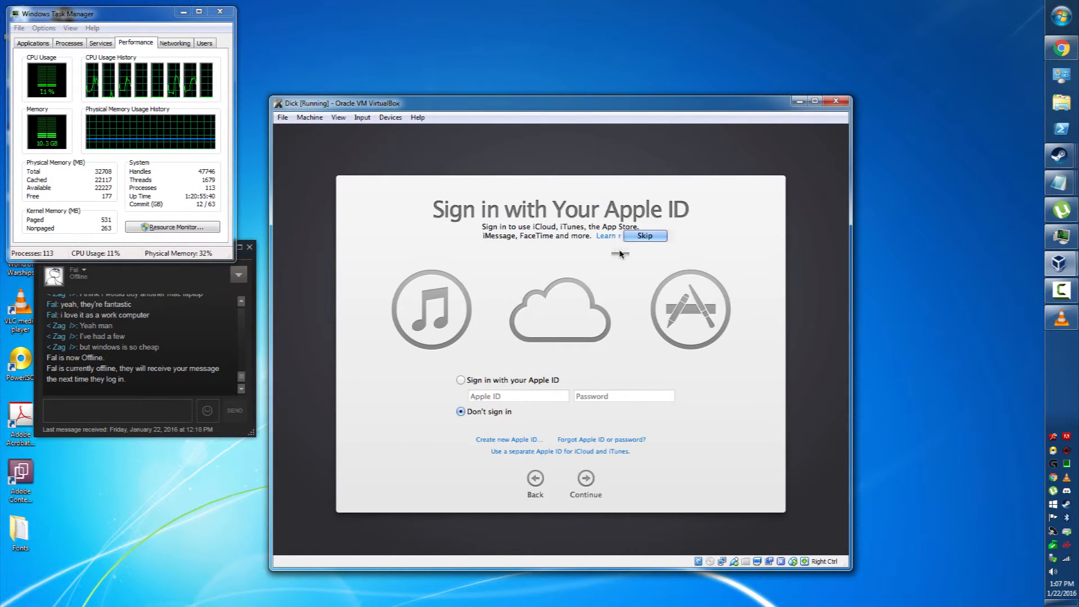
click(645, 236)
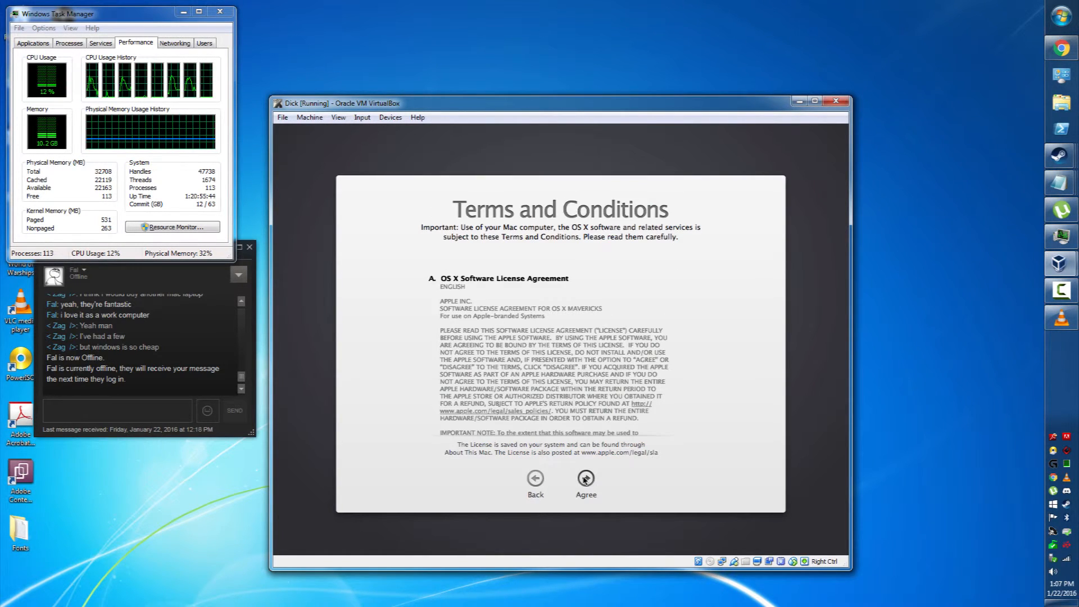
Agree to the OS X Software License Agreement and confirm the agreement.
click(584, 479)
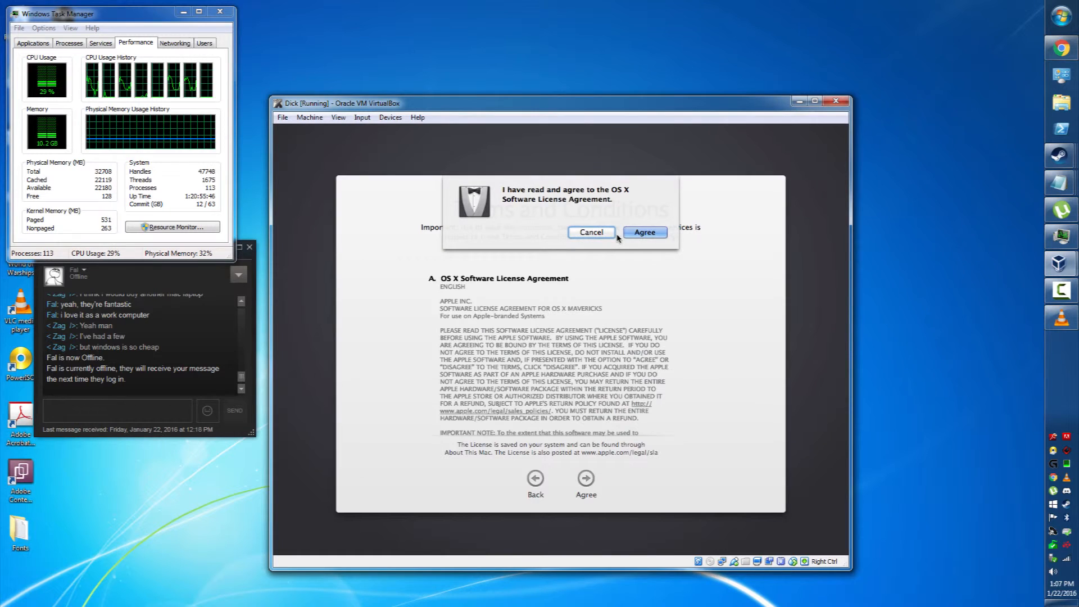
click(642, 232)
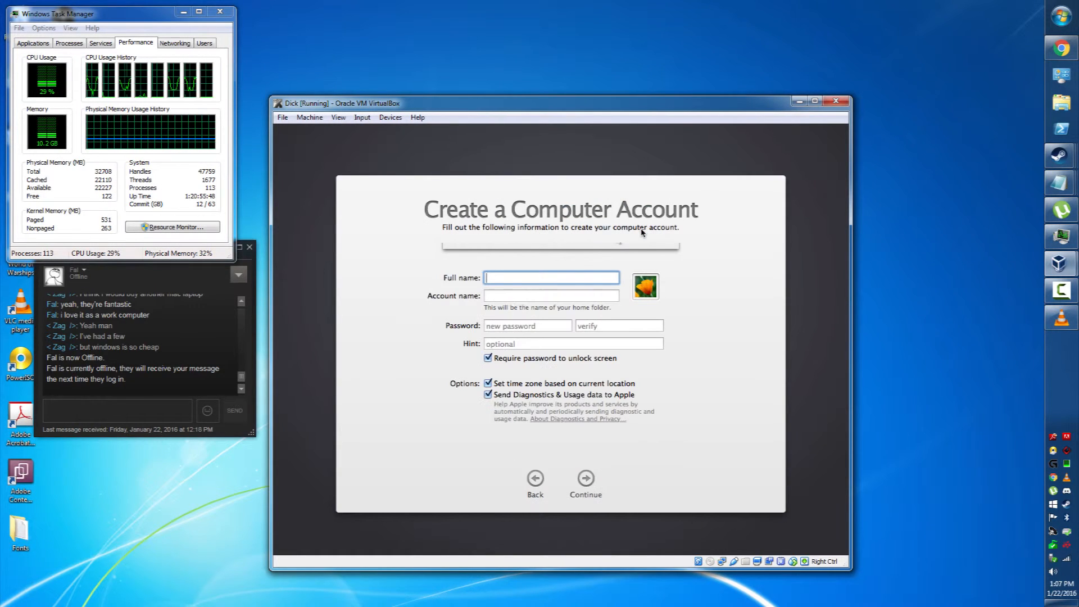
Fill in the computer account with full name User and account name user, and enter and verify the account password.
text(User)
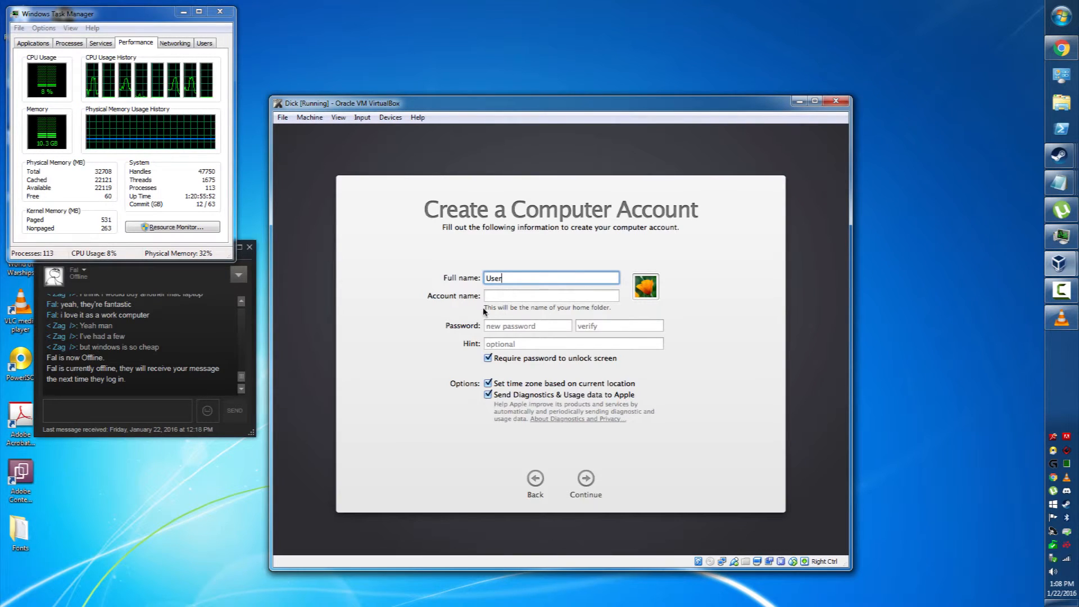
click(504, 296)
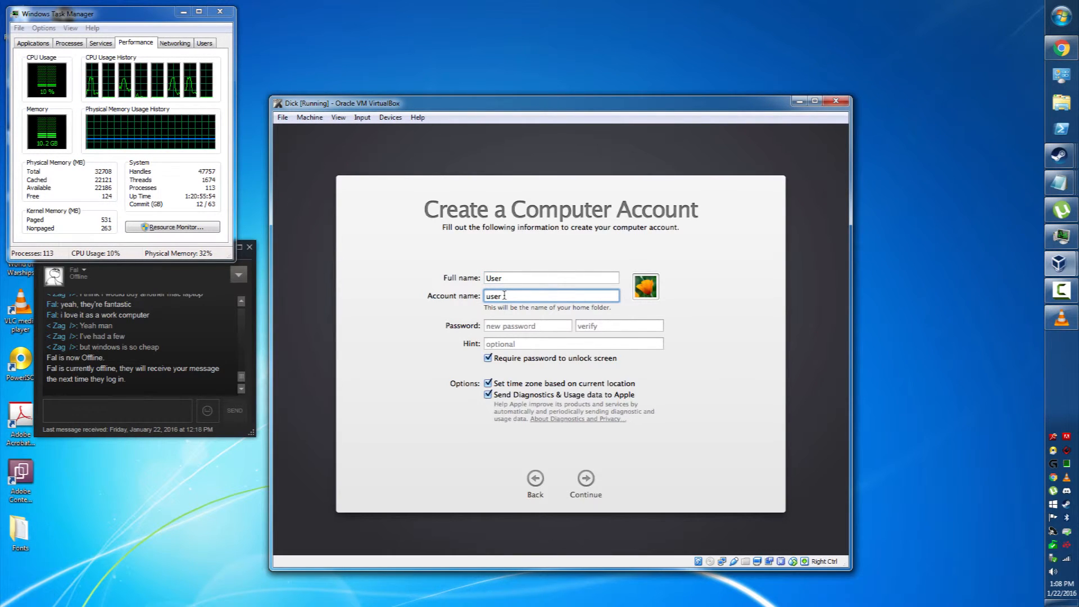
click(513, 324)
text(••)
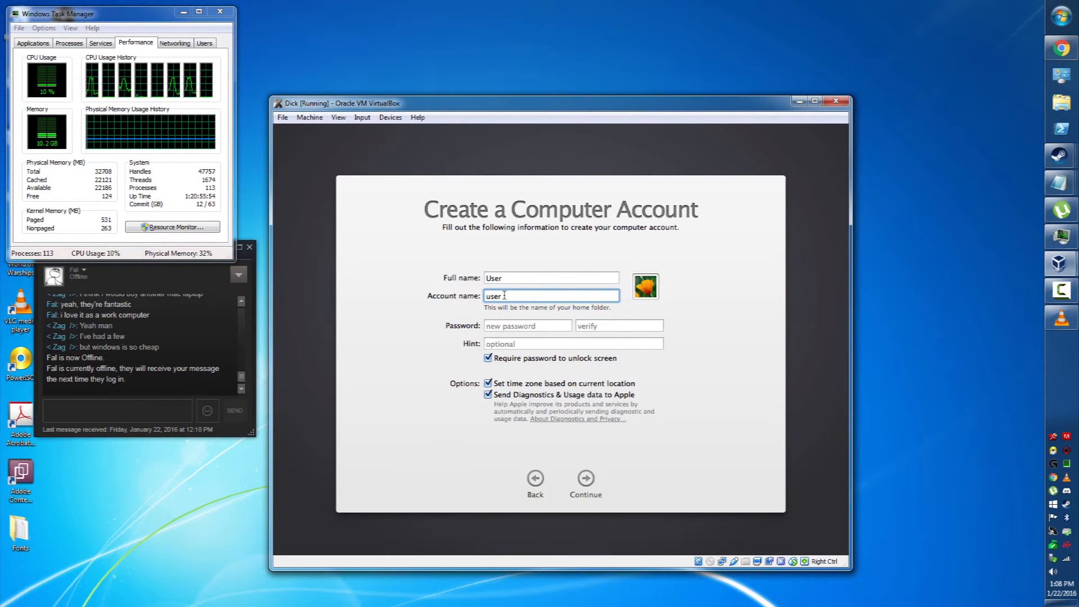
key(Tab)
text(••••••••)
key(Tab)
text(••••••••)
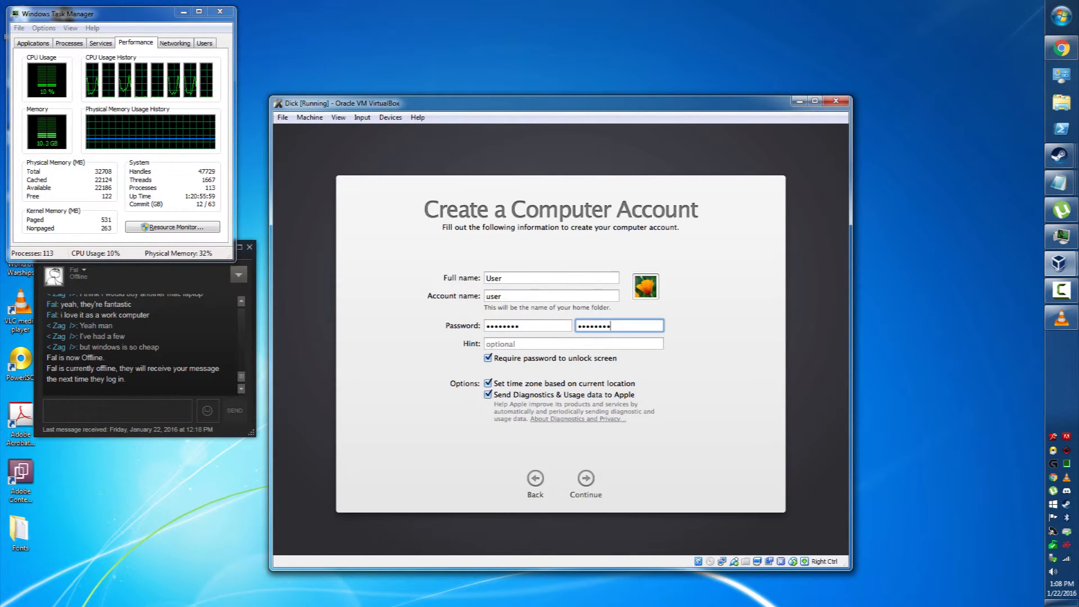
Fill in the account's password hint and try to continue with the account creation.
click(500, 345)
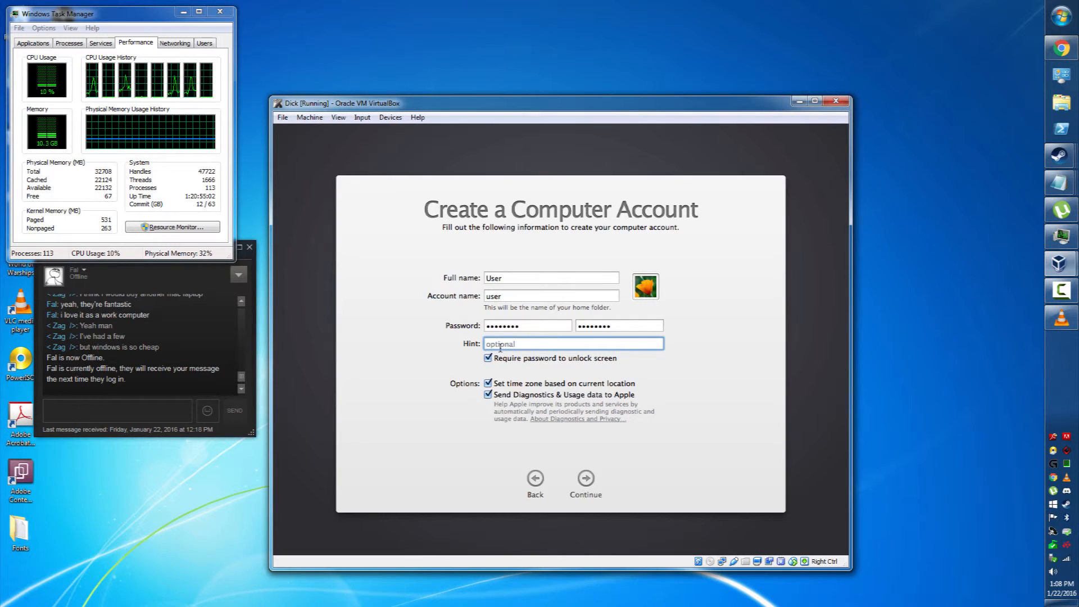
text(password)
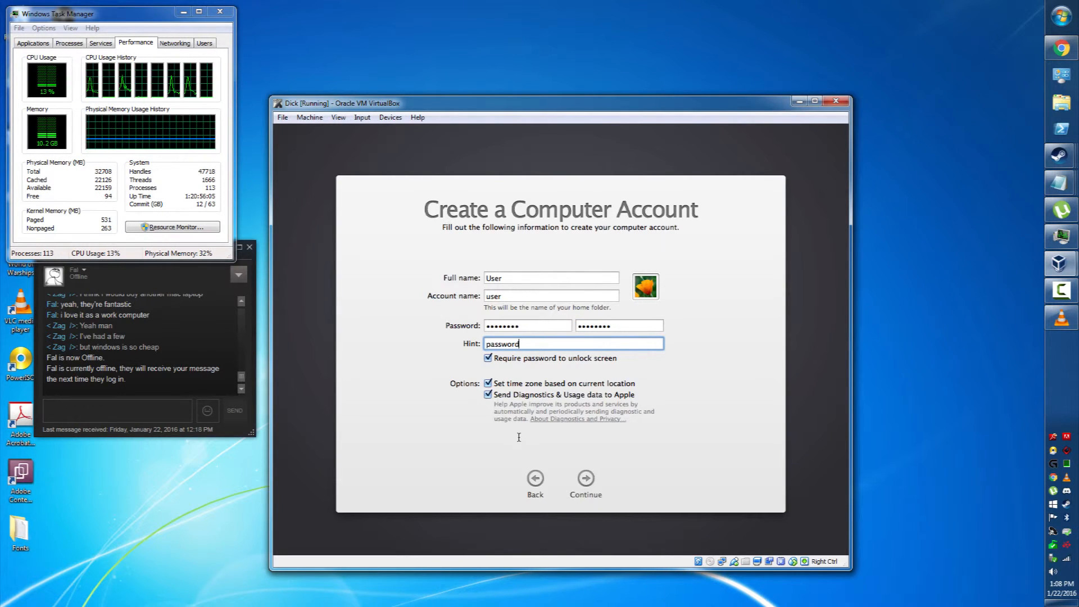
click(586, 479)
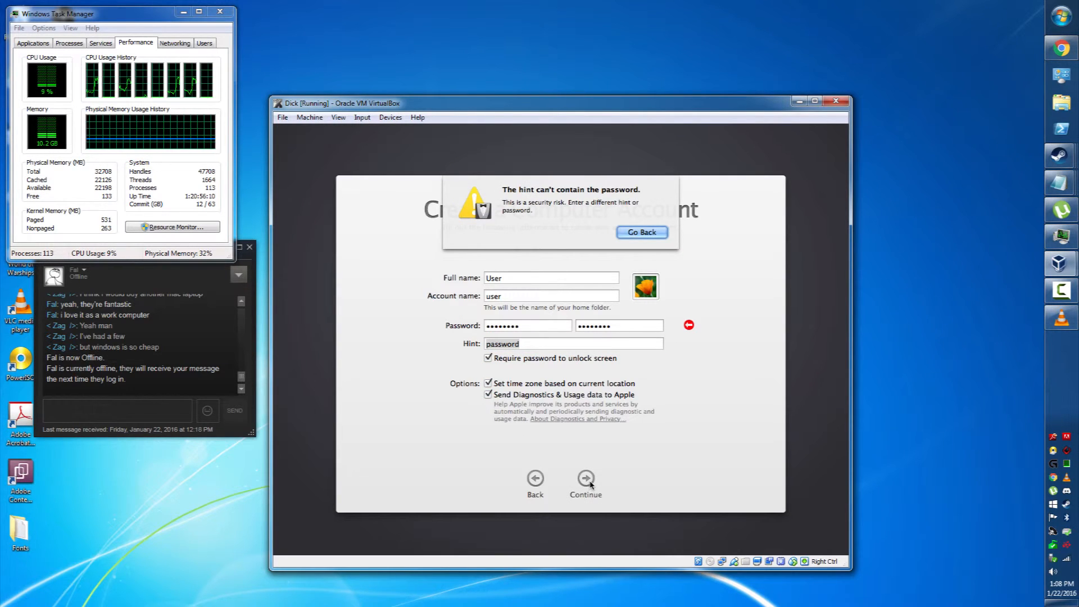
click(618, 232)
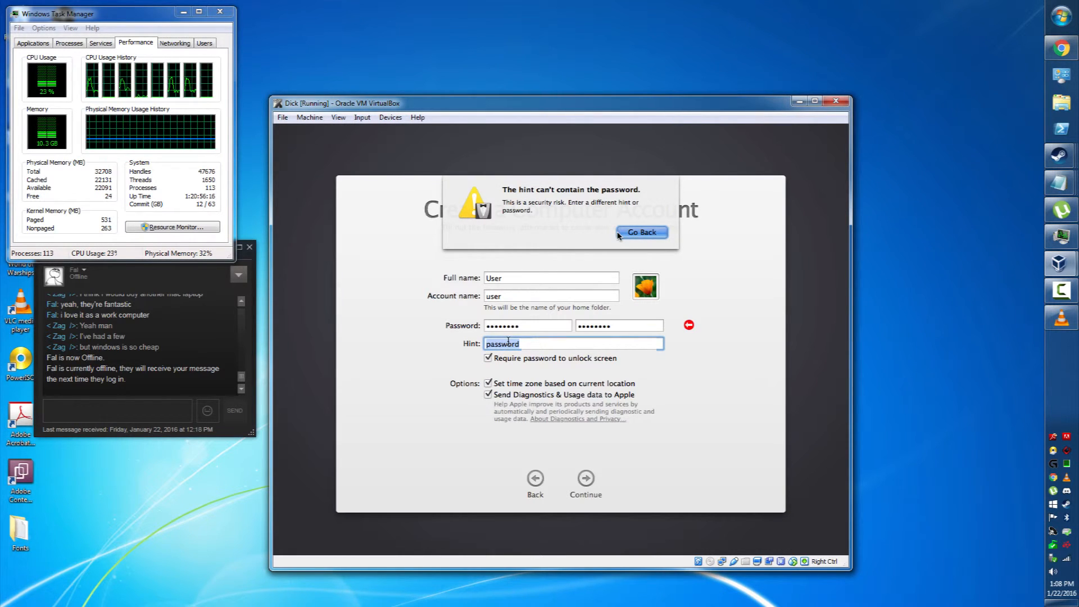
Create the account with the password hint "guess what" and skip registering the Mac.
text(what)
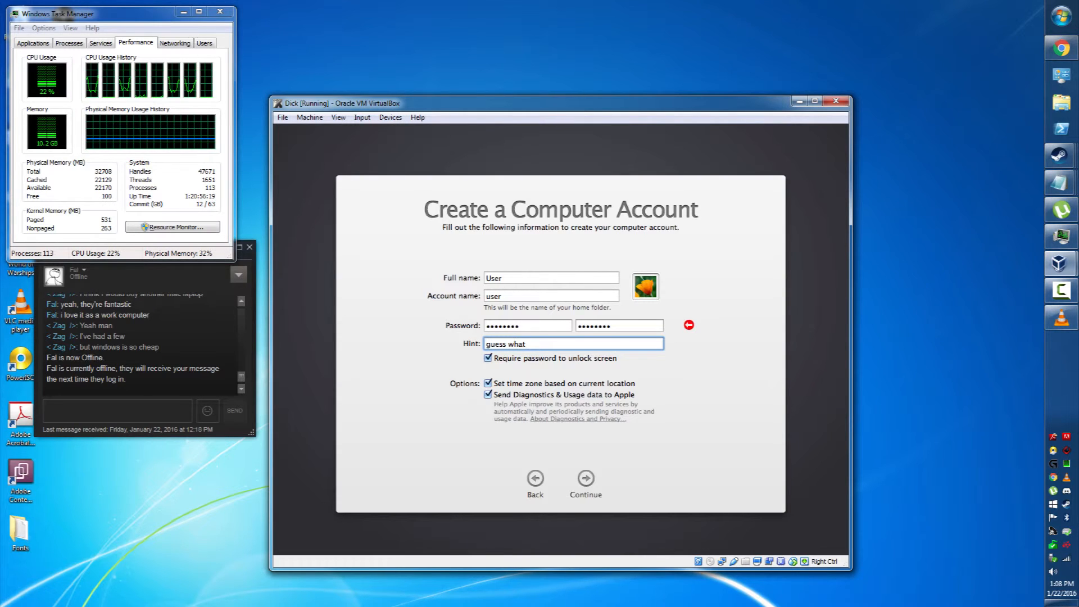
click(585, 478)
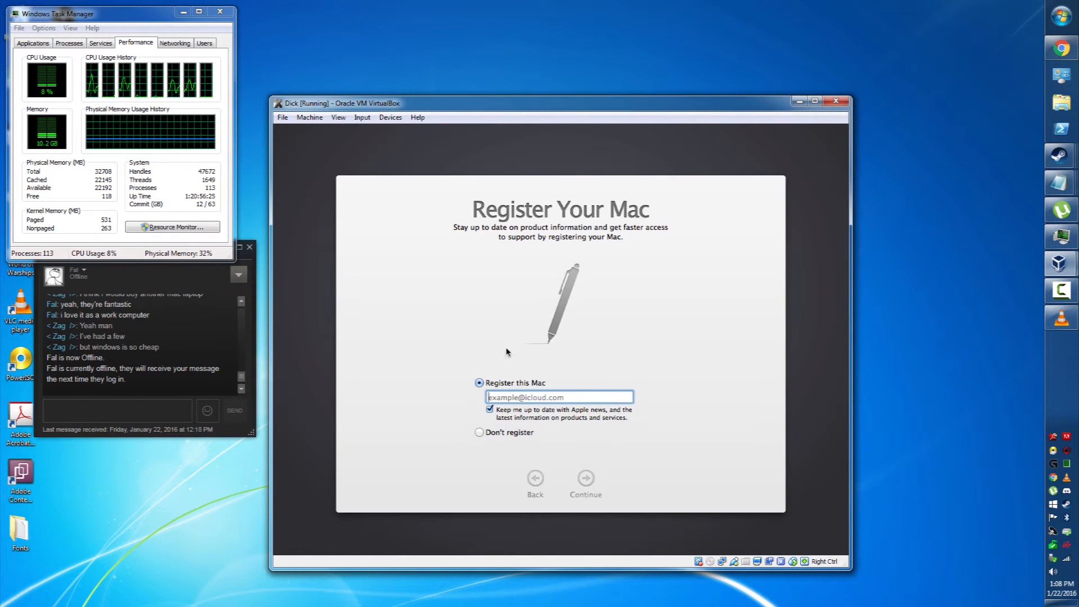
click(494, 433)
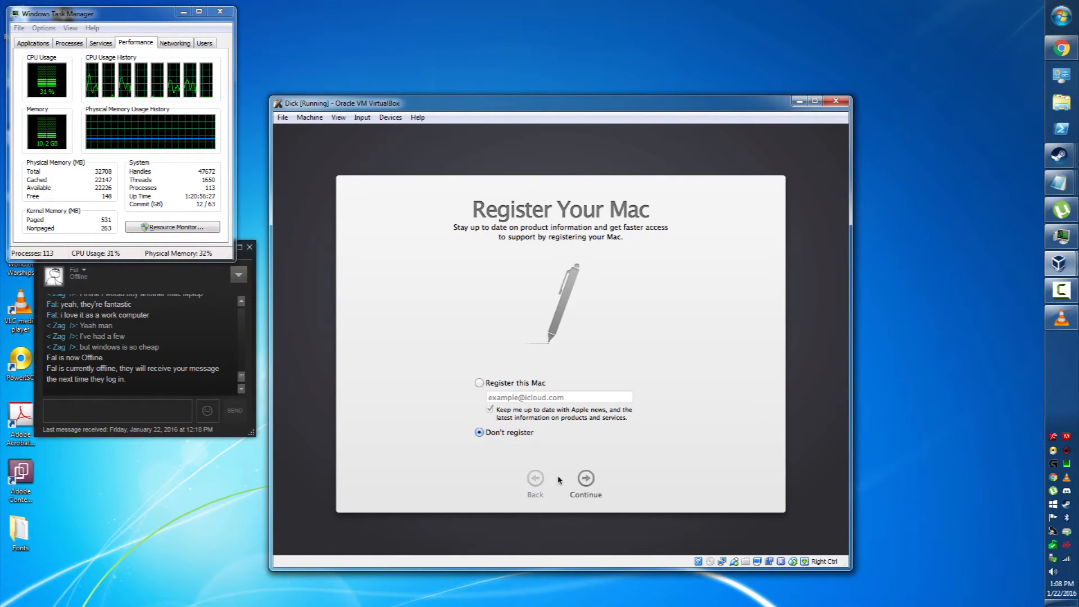
click(584, 479)
click(645, 235)
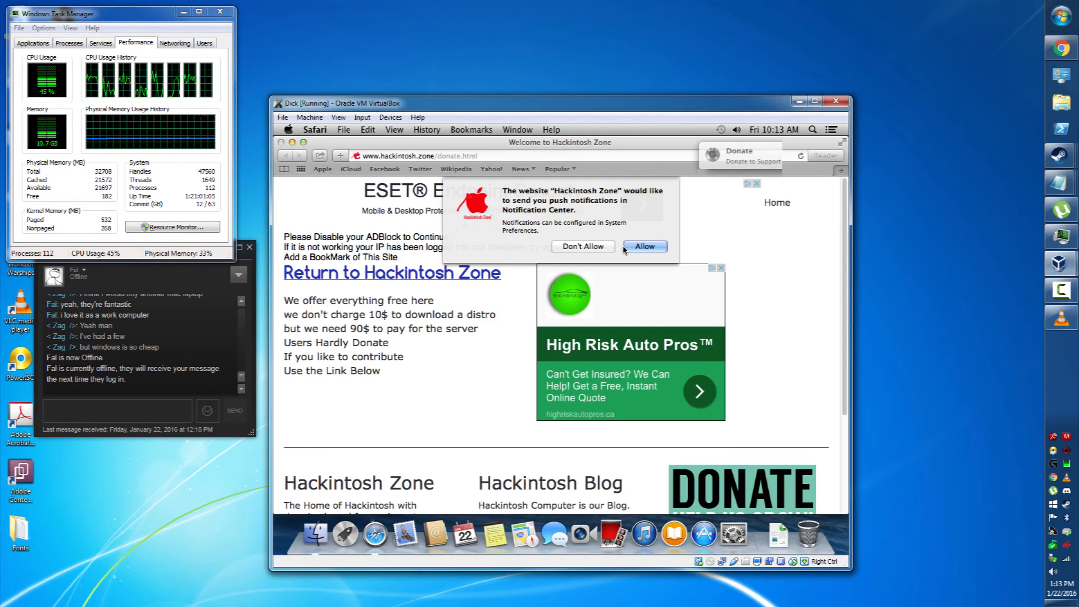
Allow push notifications from the Hackintosh Zone website and close its Safari window.
click(643, 246)
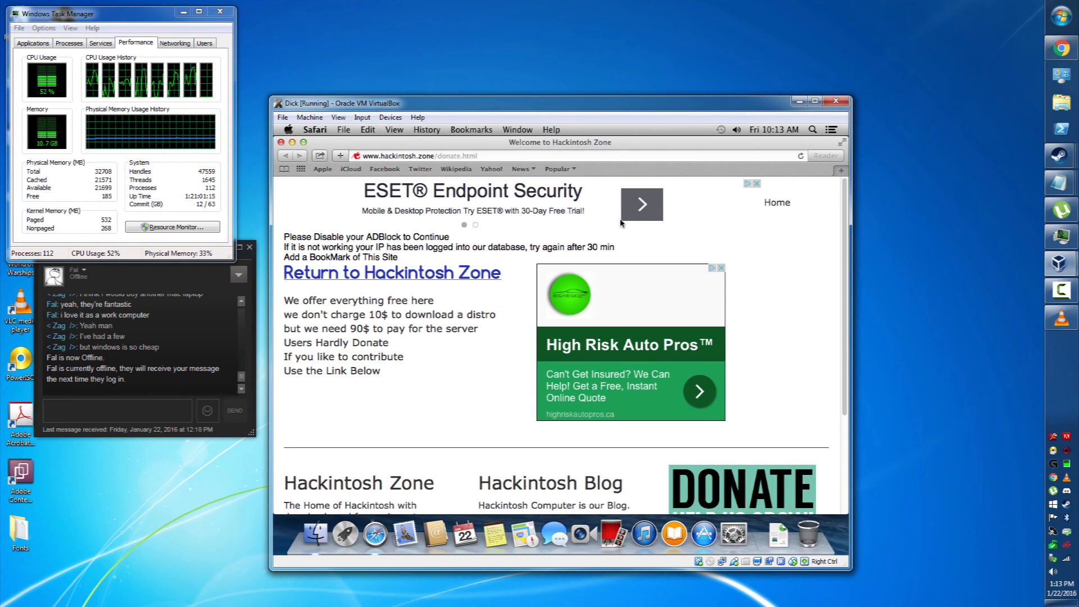
click(281, 143)
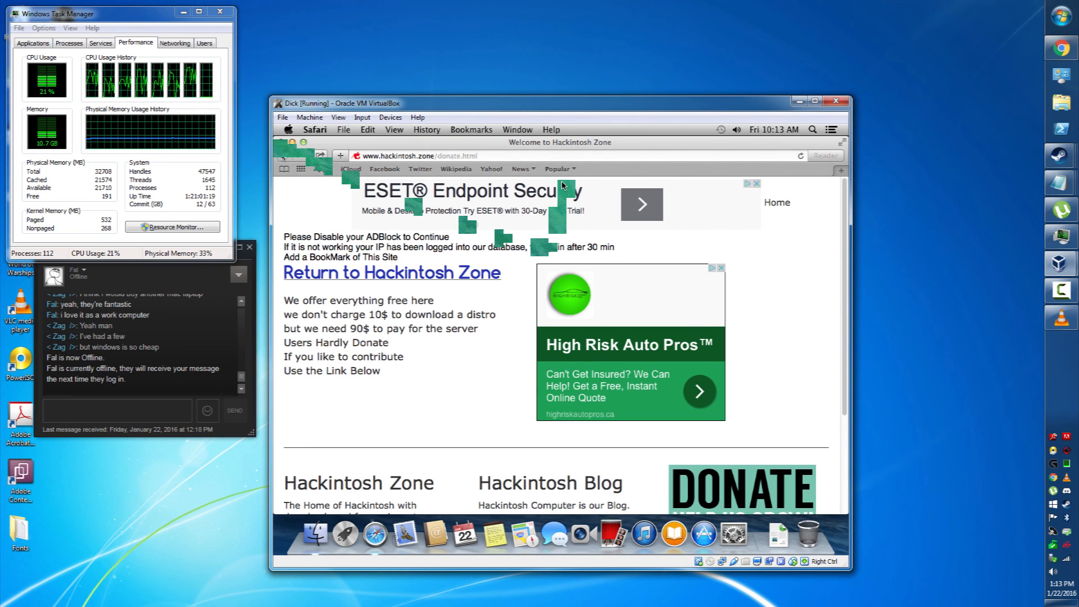